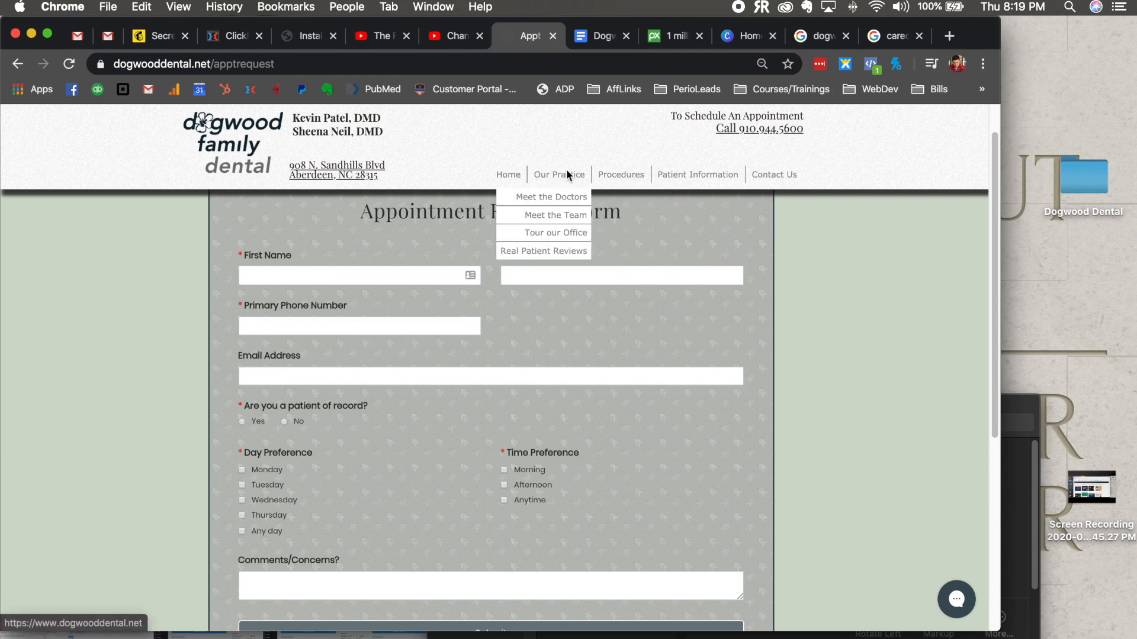
- Open the Meet the Team page of the Dogwood Family Dental website and look through the staff profiles
{"action": "mouse_move", "coordinate": [603, 173]}
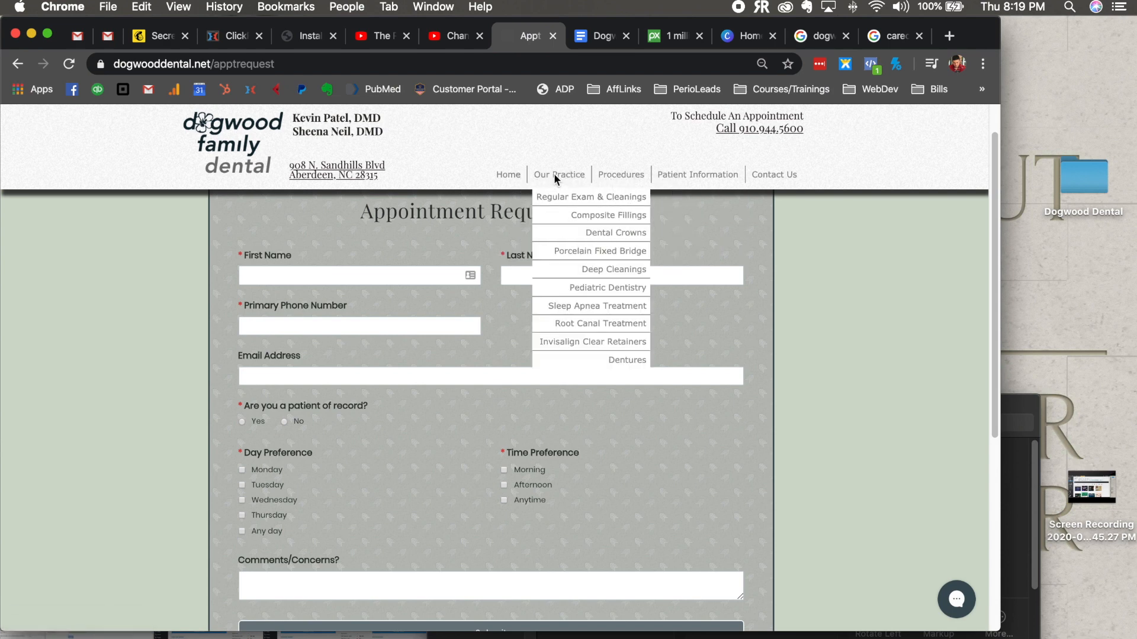
{"action": "mouse_move", "coordinate": [559, 179]}
{"action": "left_click", "coordinate": [557, 215]}
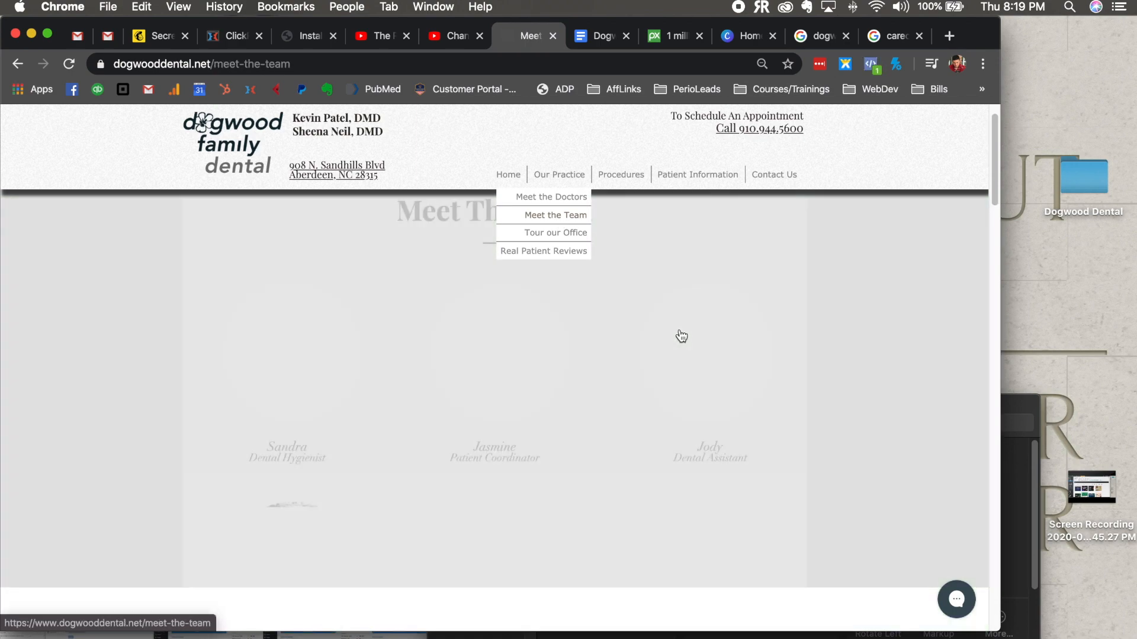
{"action": "scroll", "coordinate": [630, 310], "scroll_direction": "down", "scroll_amount": 15}
{"action": "scroll", "coordinate": [629, 305], "scroll_direction": "down", "scroll_amount": 5}
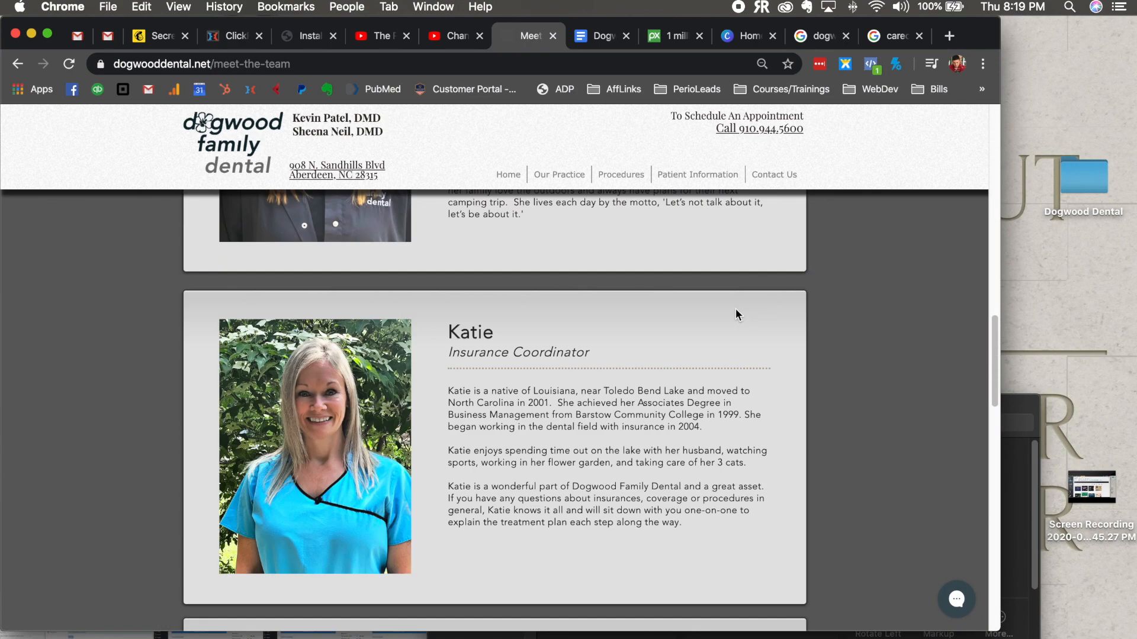
{"action": "scroll", "coordinate": [735, 314], "scroll_direction": "down", "scroll_amount": 5}
{"action": "scroll", "coordinate": [746, 328], "scroll_direction": "down", "scroll_amount": 5}
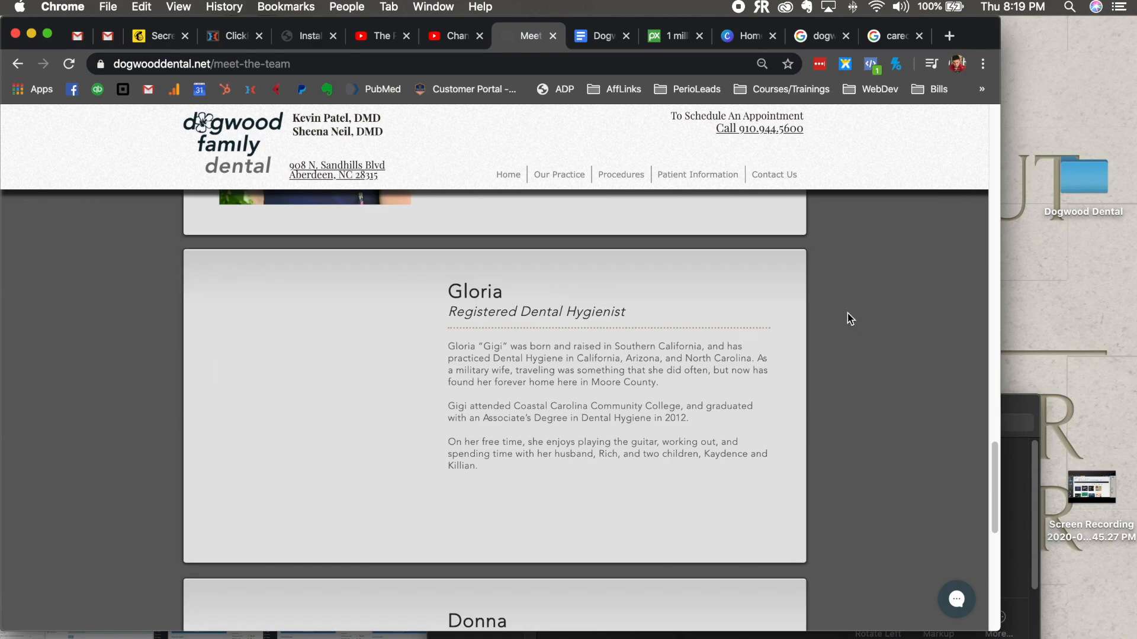
{"action": "scroll", "coordinate": [859, 318], "scroll_direction": "up", "scroll_amount": 20}
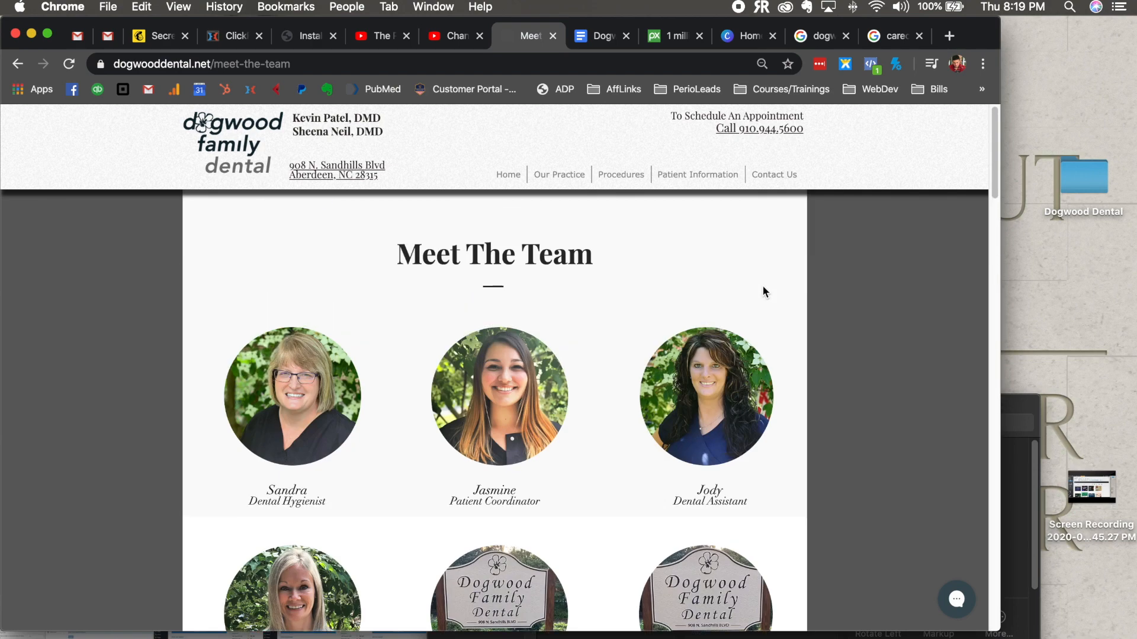
- Switch to the Dogwood Dental document in Google Docs and look through its pages to the end
{"action": "left_click", "coordinate": [579, 35]}
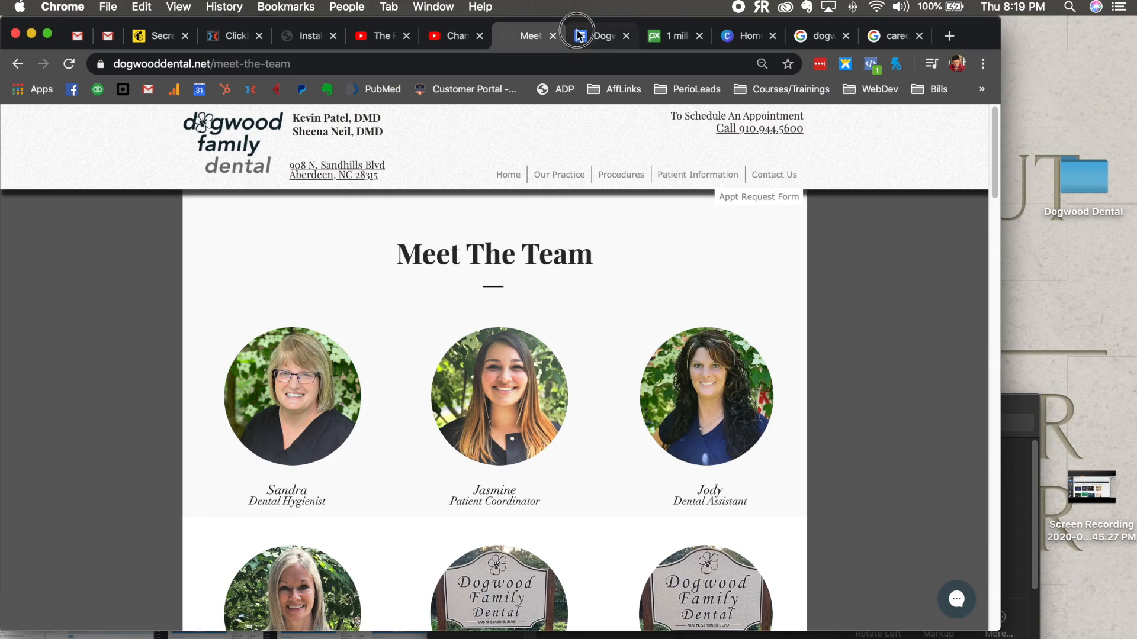
{"action": "scroll", "coordinate": [629, 305], "scroll_direction": "down", "scroll_amount": 20}
{"action": "scroll", "coordinate": [637, 325], "scroll_direction": "down", "scroll_amount": 20}
{"action": "scroll", "coordinate": [640, 335], "scroll_direction": "down", "scroll_amount": 20}
{"action": "scroll", "coordinate": [640, 335], "scroll_direction": "up", "scroll_amount": 20}
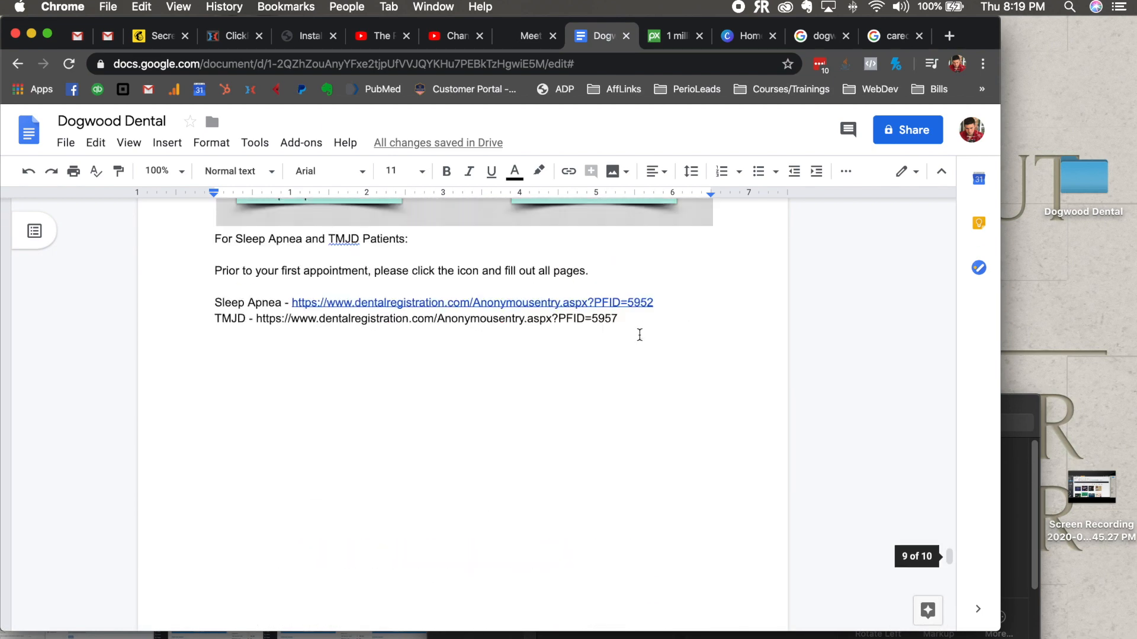
{"action": "scroll", "coordinate": [638, 333], "scroll_direction": "down", "scroll_amount": 15}
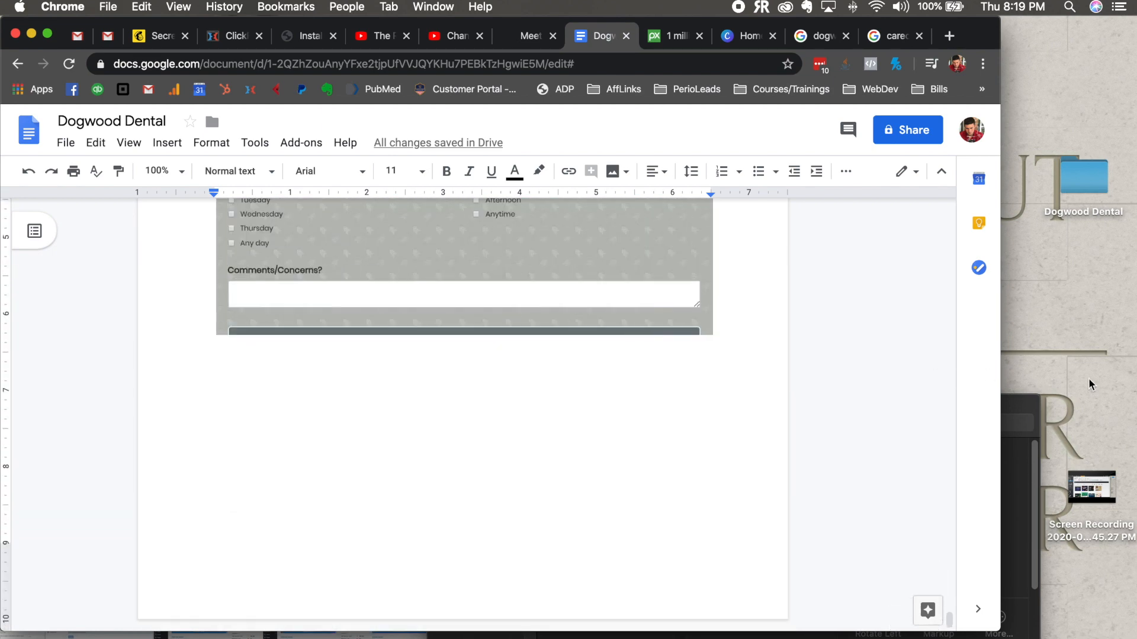
{"action": "left_click", "coordinate": [1103, 531]}
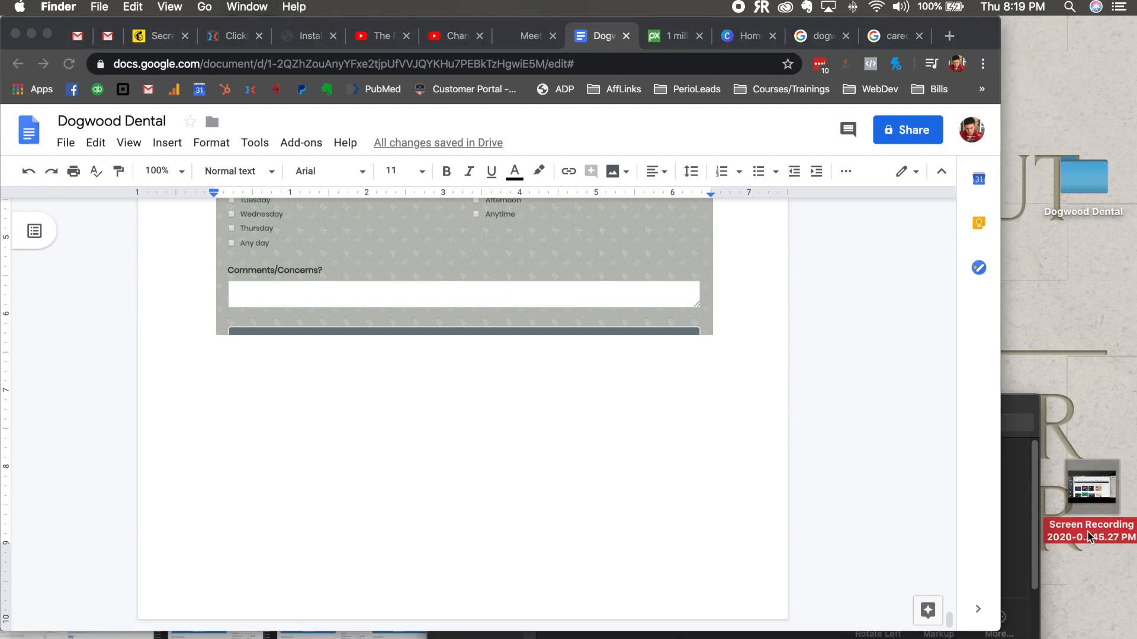
{"action": "left_click", "coordinate": [1088, 537]}
{"action": "left_click", "coordinate": [1065, 548]}
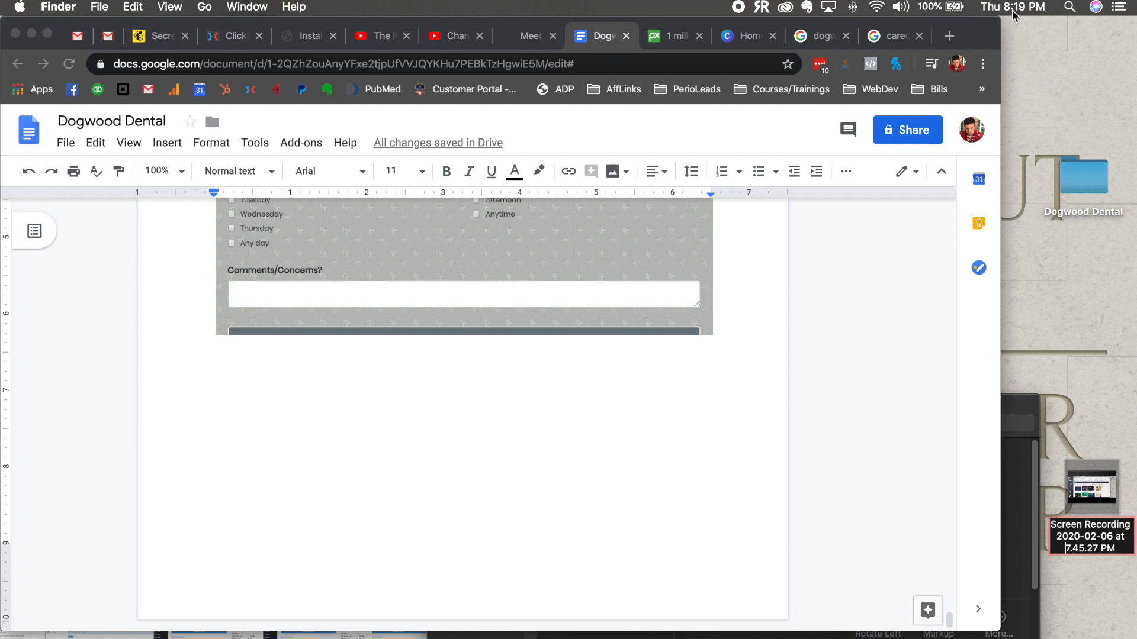
{"action": "left_click", "coordinate": [1029, 65]}
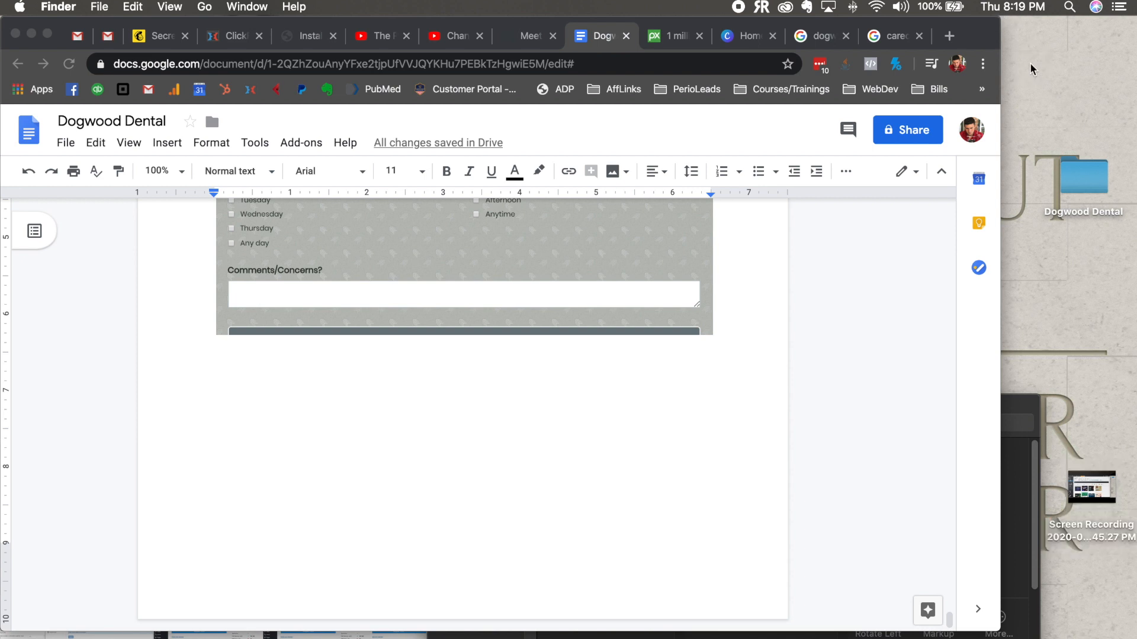
- Examine the Contact Us section of the Dogwood Dental document, including its note and the appointment request form screenshot
{"action": "scroll", "coordinate": [600, 385], "scroll_direction": "up", "scroll_amount": 5}
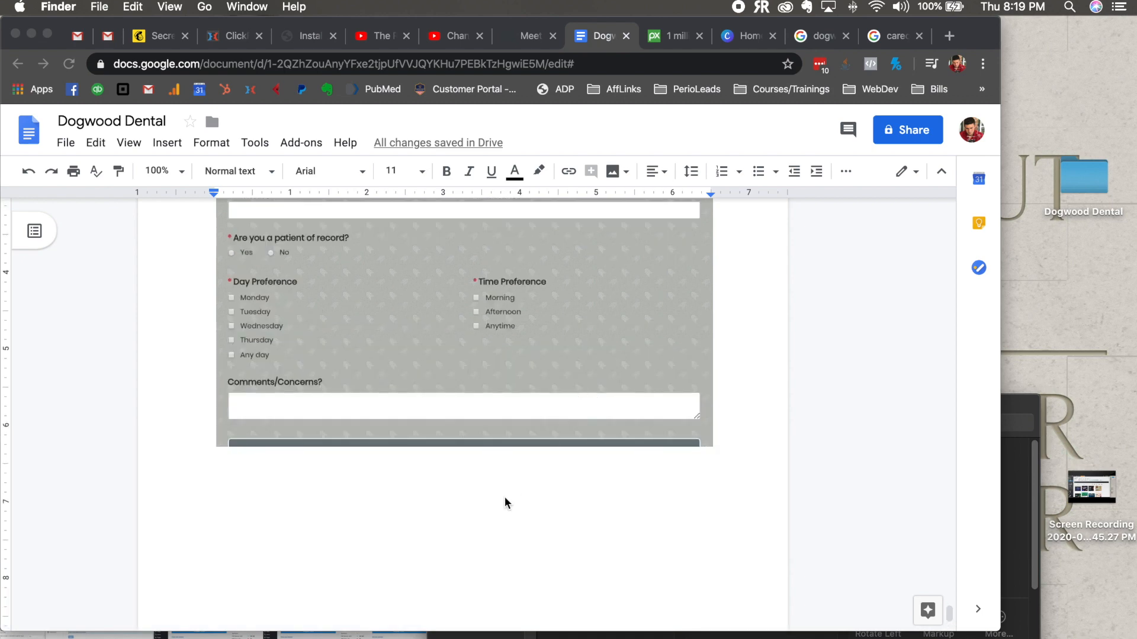
{"action": "scroll", "coordinate": [505, 502], "scroll_direction": "up", "scroll_amount": 3}
{"action": "scroll", "coordinate": [505, 502], "scroll_direction": "down", "scroll_amount": 6}
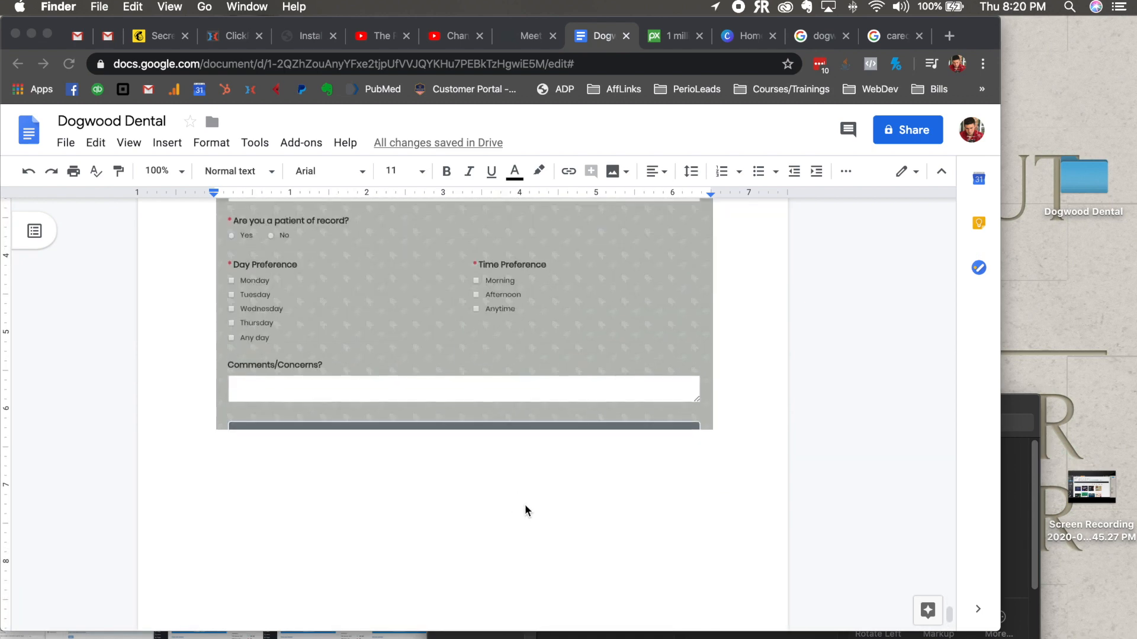
{"action": "scroll", "coordinate": [526, 510], "scroll_direction": "up", "scroll_amount": 1}
{"action": "scroll", "coordinate": [525, 511], "scroll_direction": "up", "scroll_amount": 1}
{"action": "left_click", "coordinate": [647, 537]}
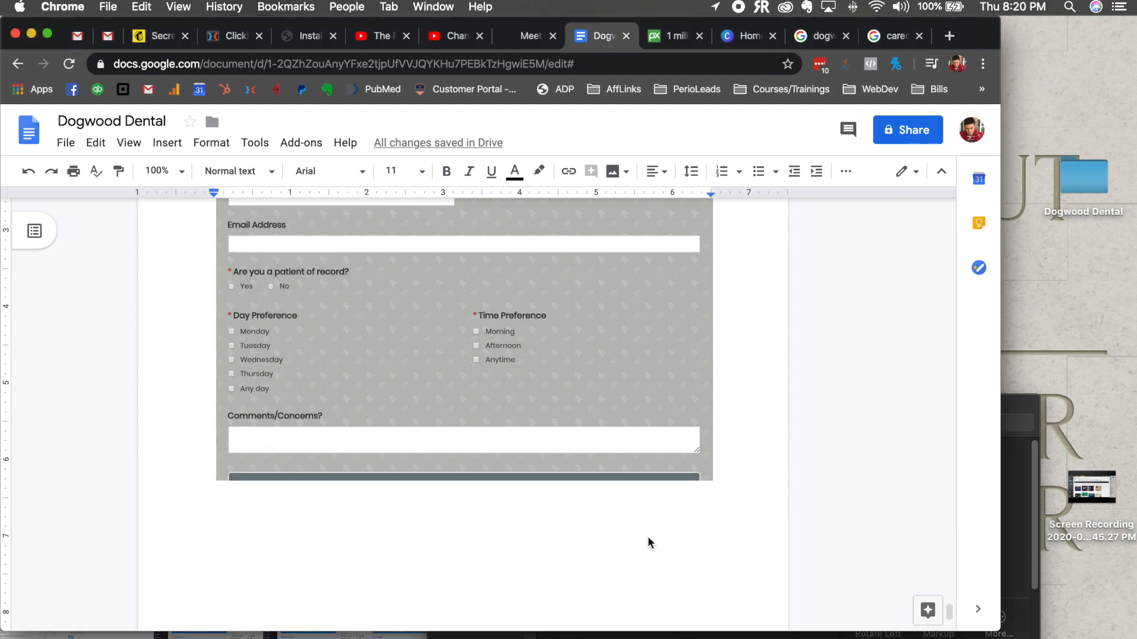
{"action": "scroll", "coordinate": [572, 495], "scroll_direction": "up", "scroll_amount": 5}
{"action": "scroll", "coordinate": [572, 495], "scroll_direction": "up", "scroll_amount": 3}
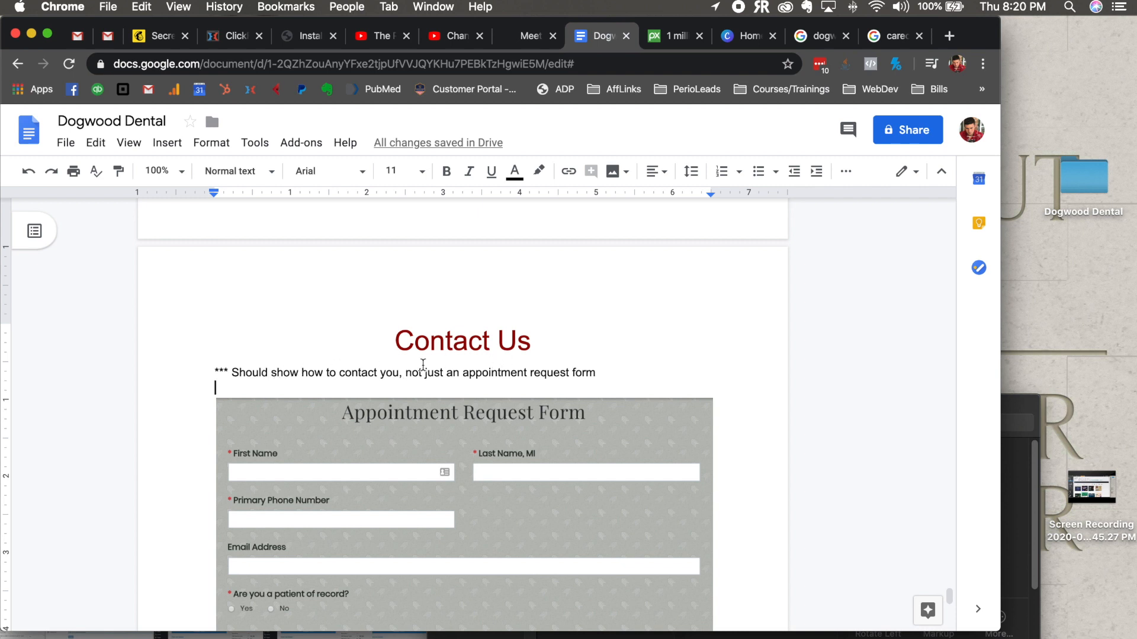
{"action": "scroll", "coordinate": [491, 406], "scroll_direction": "down", "scroll_amount": 1}
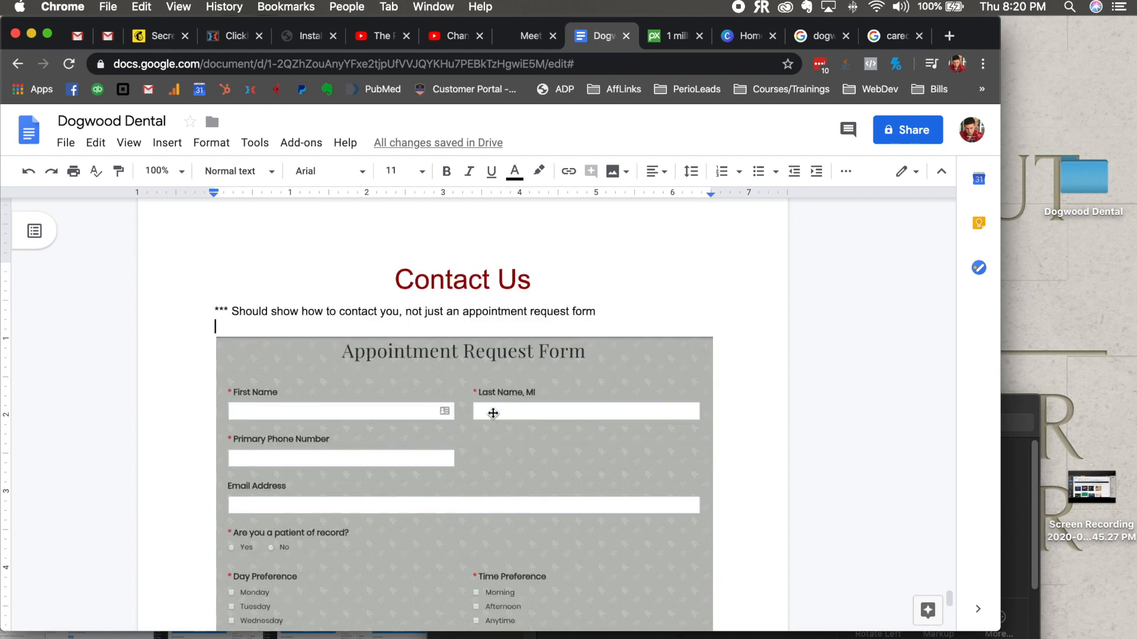
- Return to the dental practice's website, open the Appt Request Form page and examine the whole form
{"action": "left_click", "coordinate": [523, 36]}
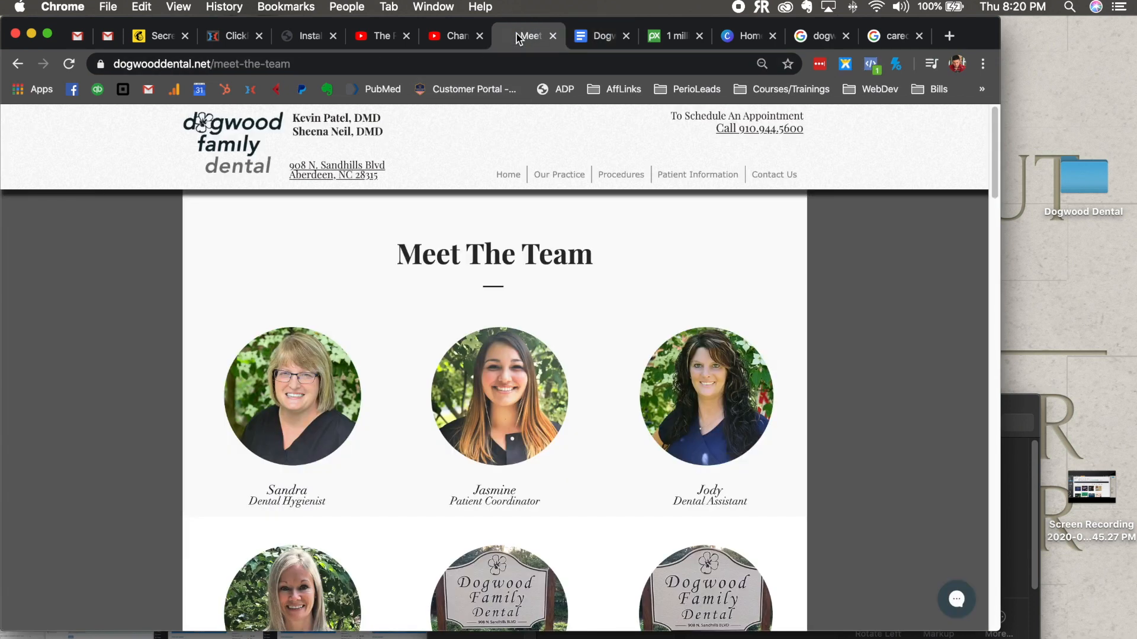
{"action": "mouse_move", "coordinate": [770, 177]}
{"action": "left_click", "coordinate": [768, 199]}
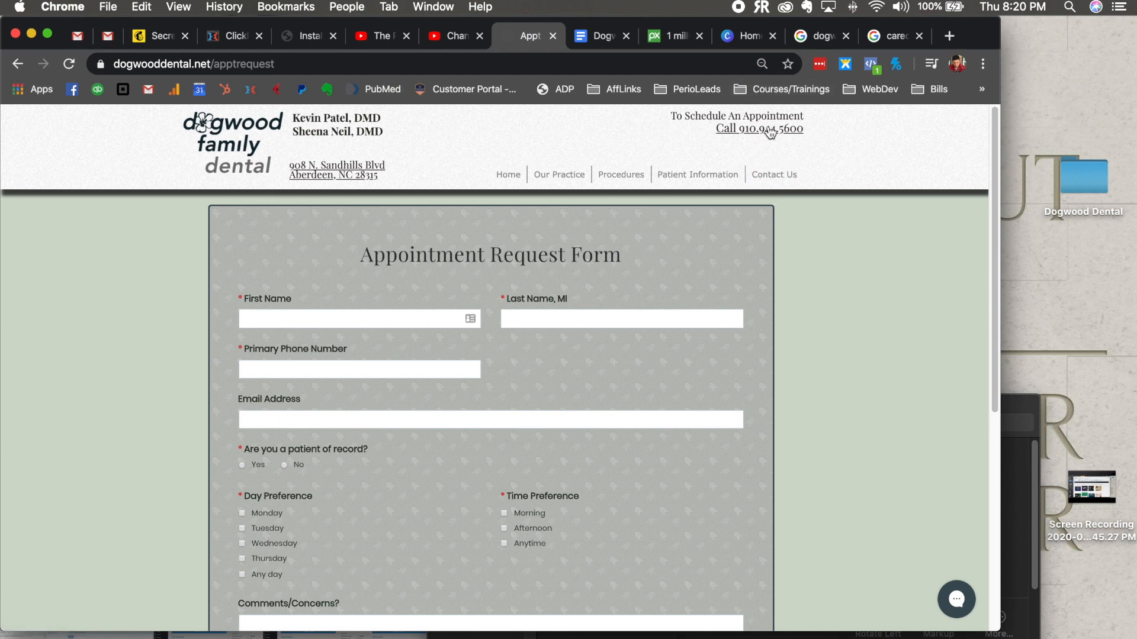
{"action": "scroll", "coordinate": [652, 391], "scroll_direction": "down", "scroll_amount": 5}
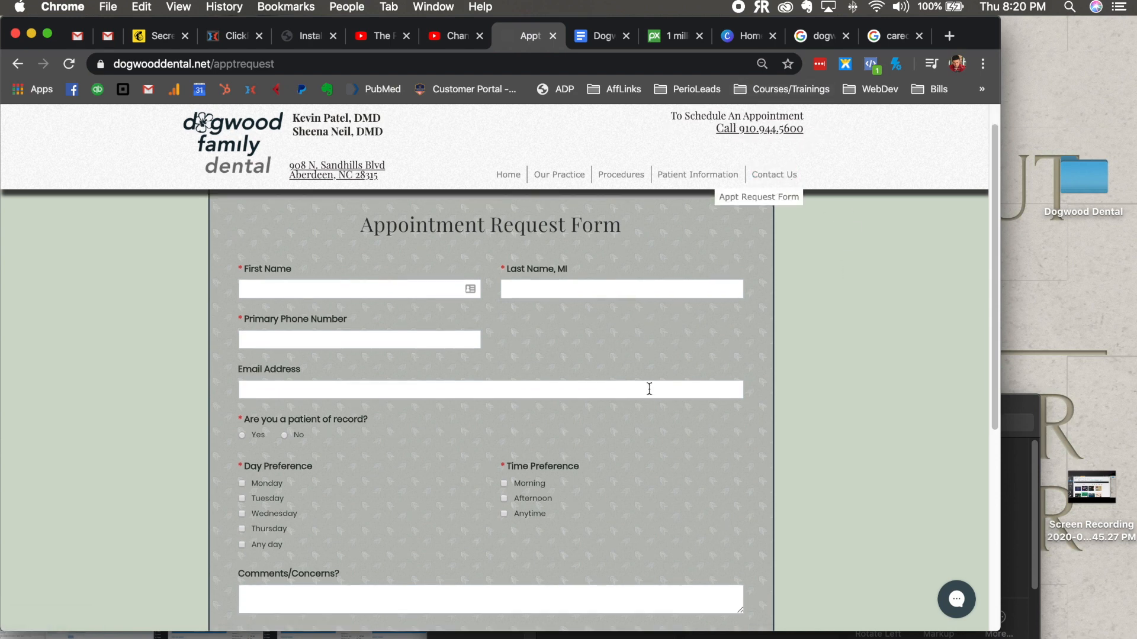
{"action": "scroll", "coordinate": [651, 393], "scroll_direction": "up", "scroll_amount": 5}
{"action": "scroll", "coordinate": [489, 383], "scroll_direction": "down", "scroll_amount": 5}
{"action": "scroll", "coordinate": [499, 353], "scroll_direction": "up", "scroll_amount": 2}
{"action": "scroll", "coordinate": [578, 274], "scroll_direction": "down", "scroll_amount": 1}
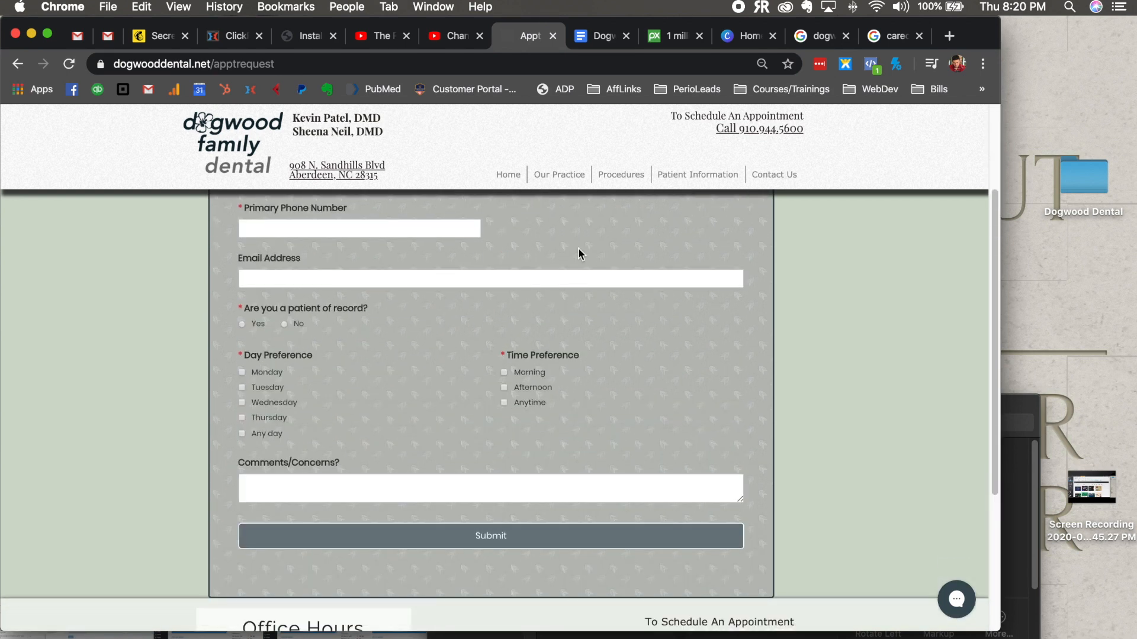
{"action": "scroll", "coordinate": [701, 412], "scroll_direction": "up", "scroll_amount": 2}
{"action": "scroll", "coordinate": [702, 412], "scroll_direction": "up", "scroll_amount": 1}
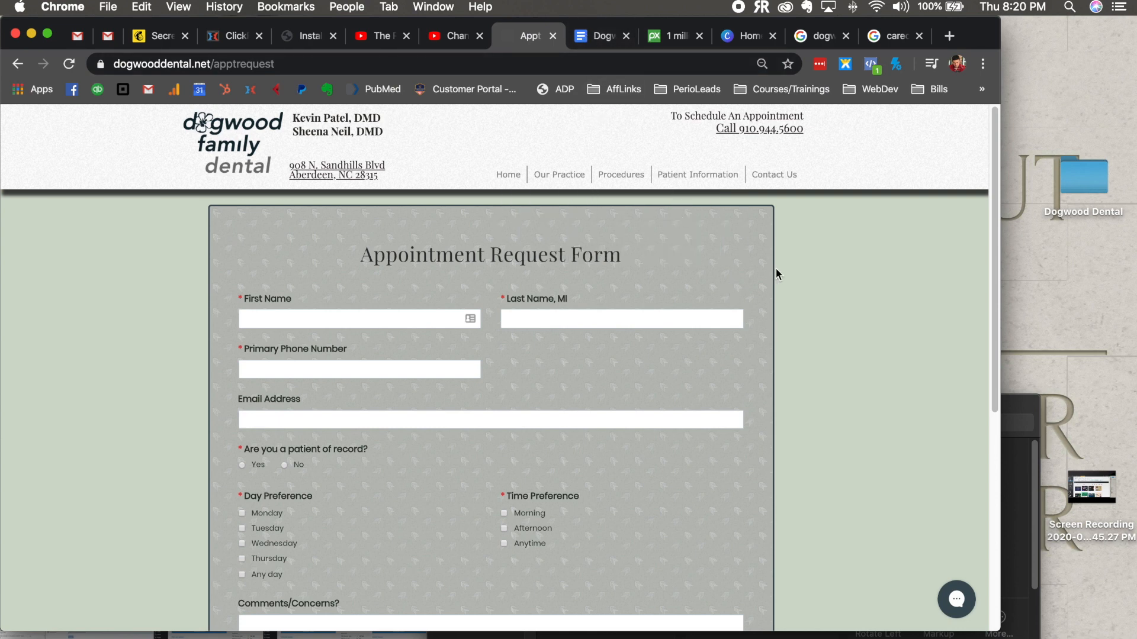
- In the WordPress admin, reload Betheme's pre-built websites, search them for "dentist" and open the Dentist 3 design
{"action": "left_click", "coordinate": [312, 37]}
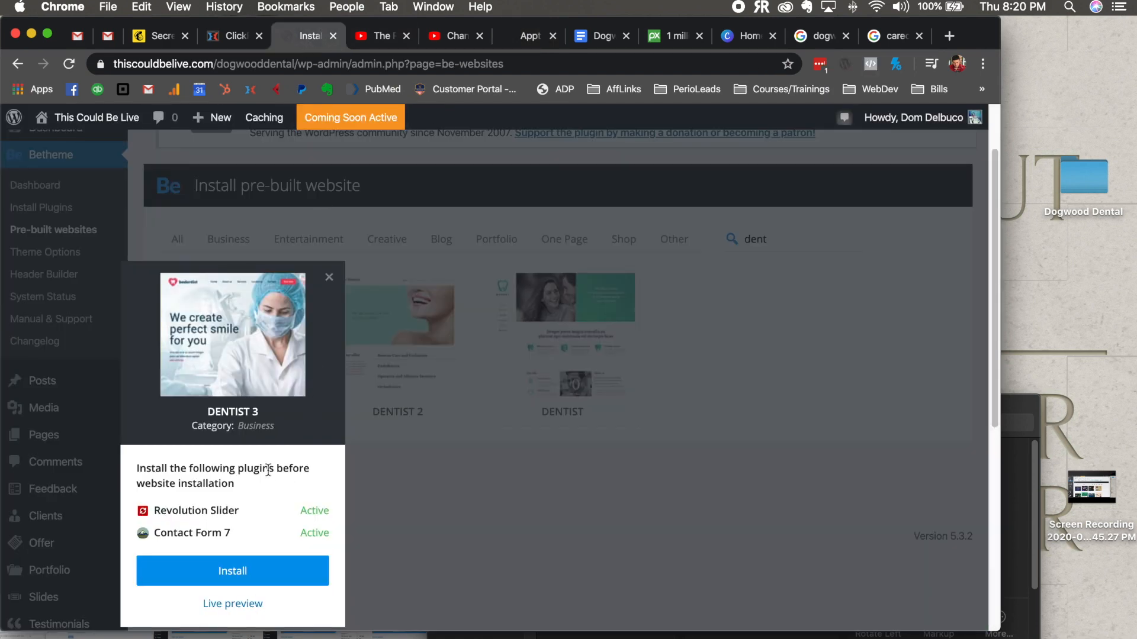
{"action": "left_click", "coordinate": [459, 495]}
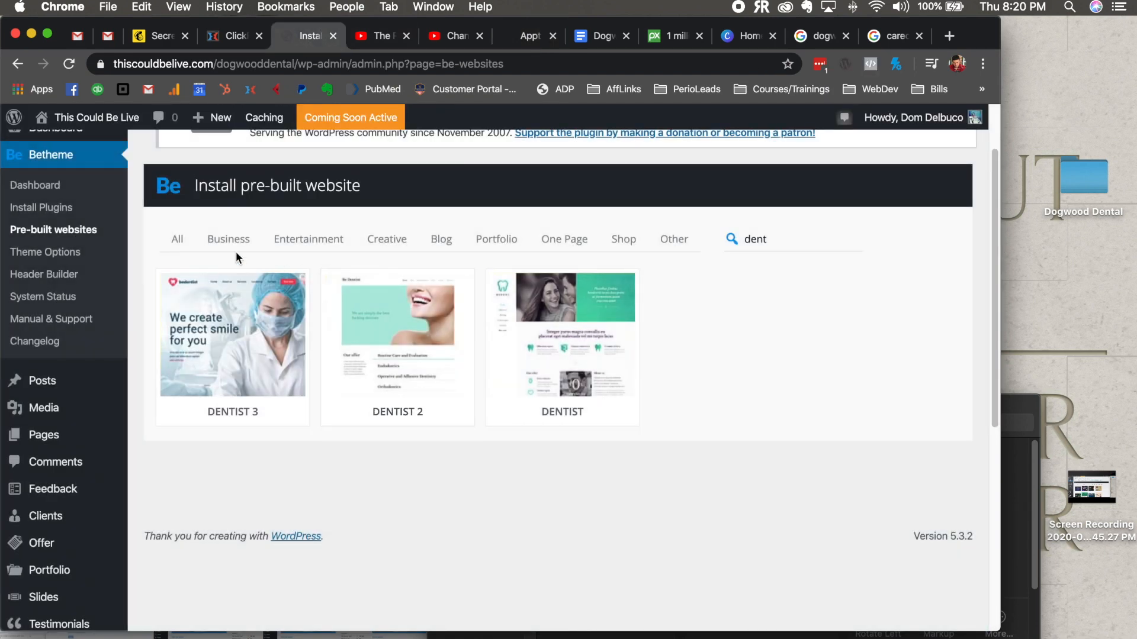
{"action": "left_click", "coordinate": [80, 232]}
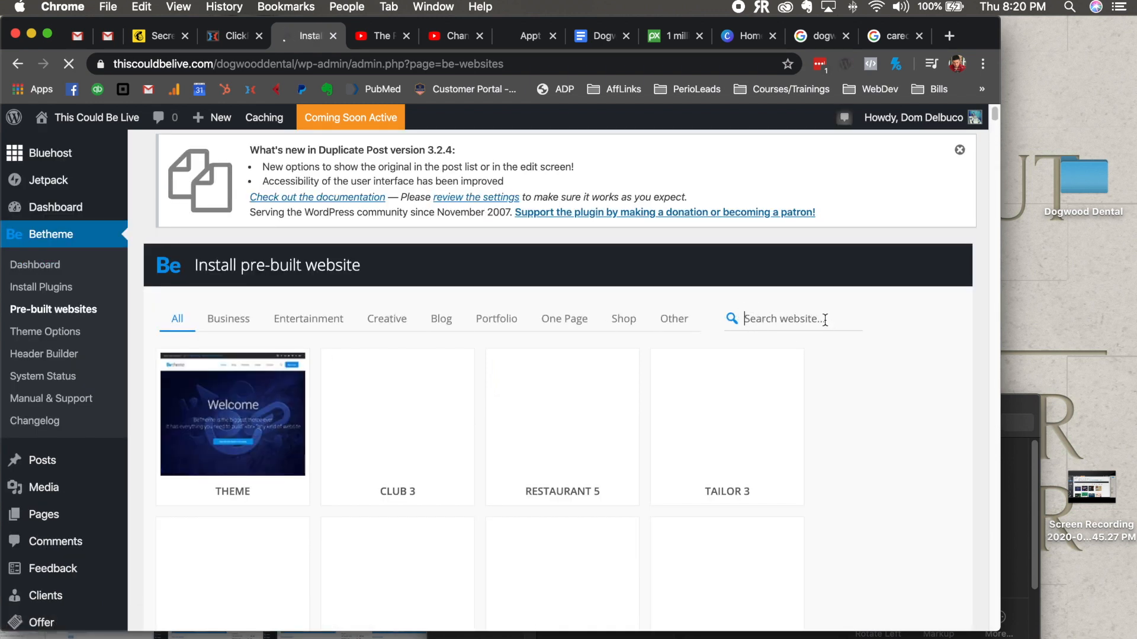
{"action": "type", "text": "dentist"}
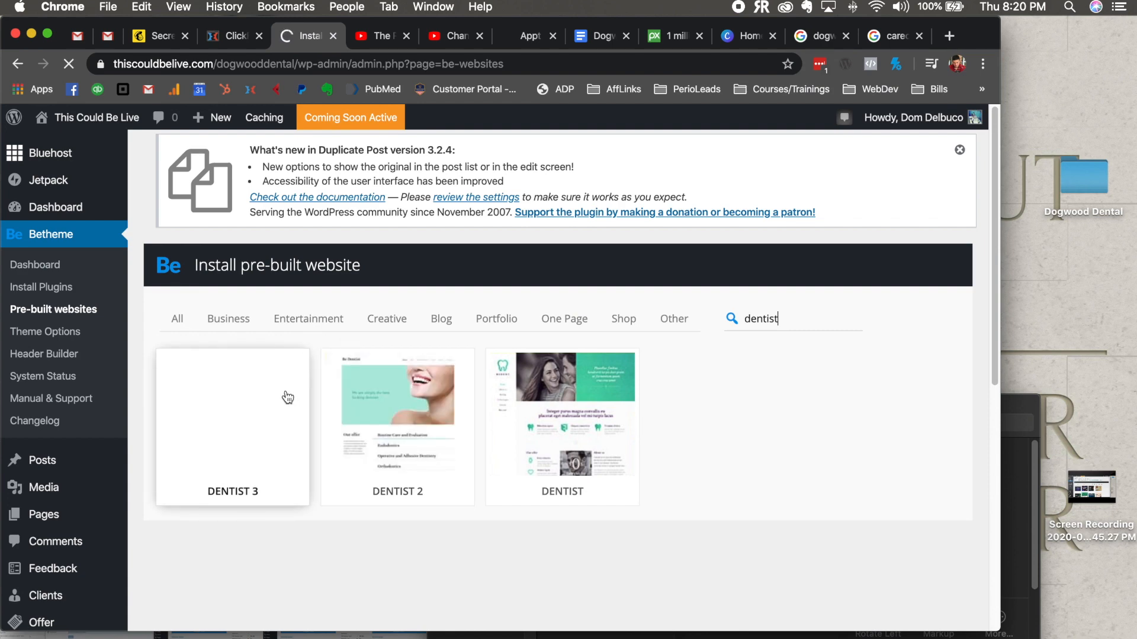
{"action": "left_click", "coordinate": [272, 429]}
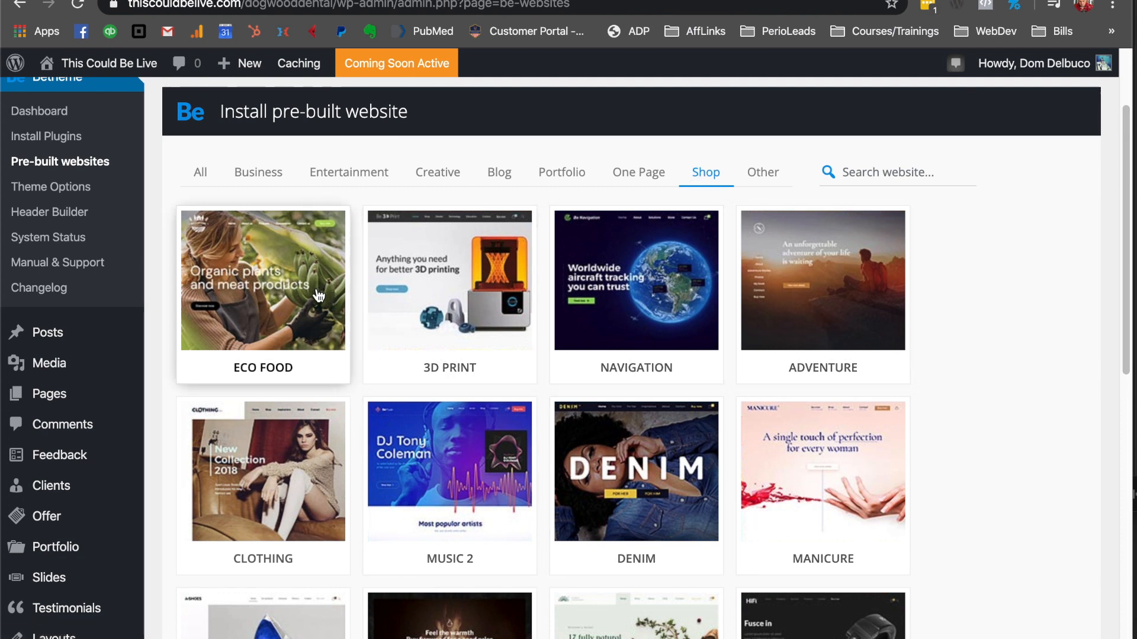
- Open the Eco Food pre-built website from the Shop category and highlight WooCommerce among its required plugins
{"action": "left_click", "coordinate": [266, 244]}
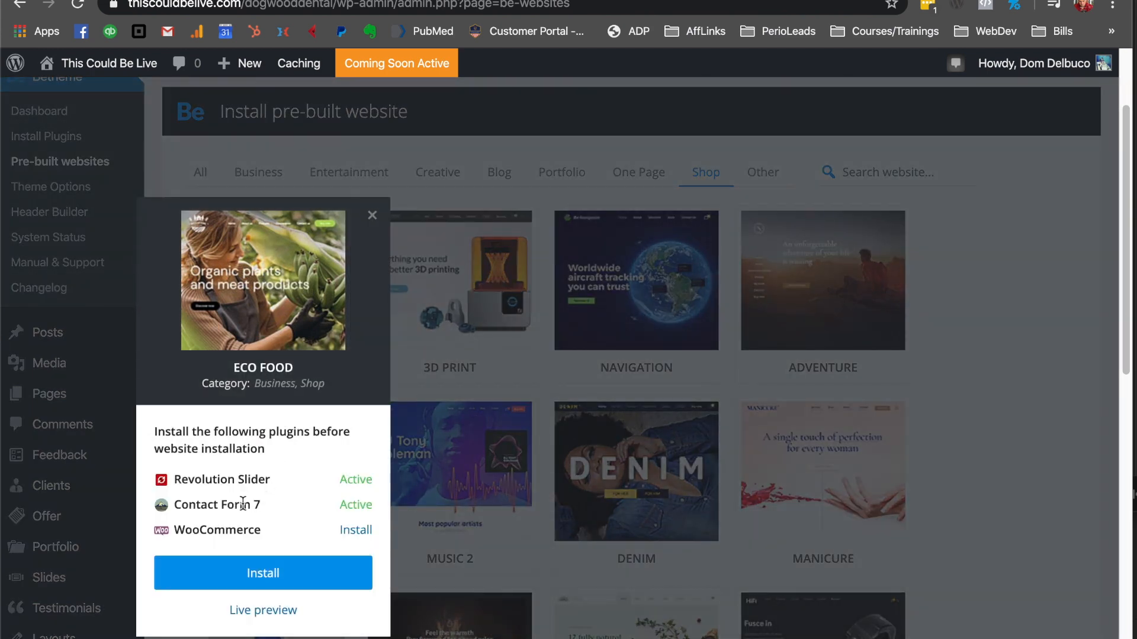
{"action": "left_click_drag", "start_coordinate": [166, 531], "coordinate": [267, 533]}
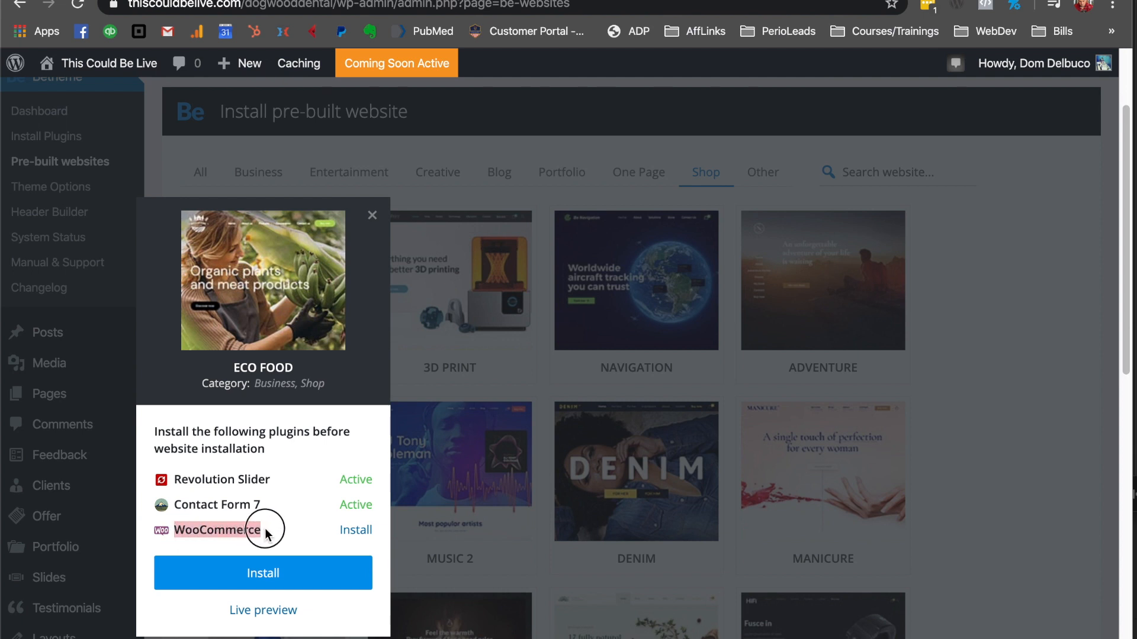
{"action": "left_click", "coordinate": [275, 531]}
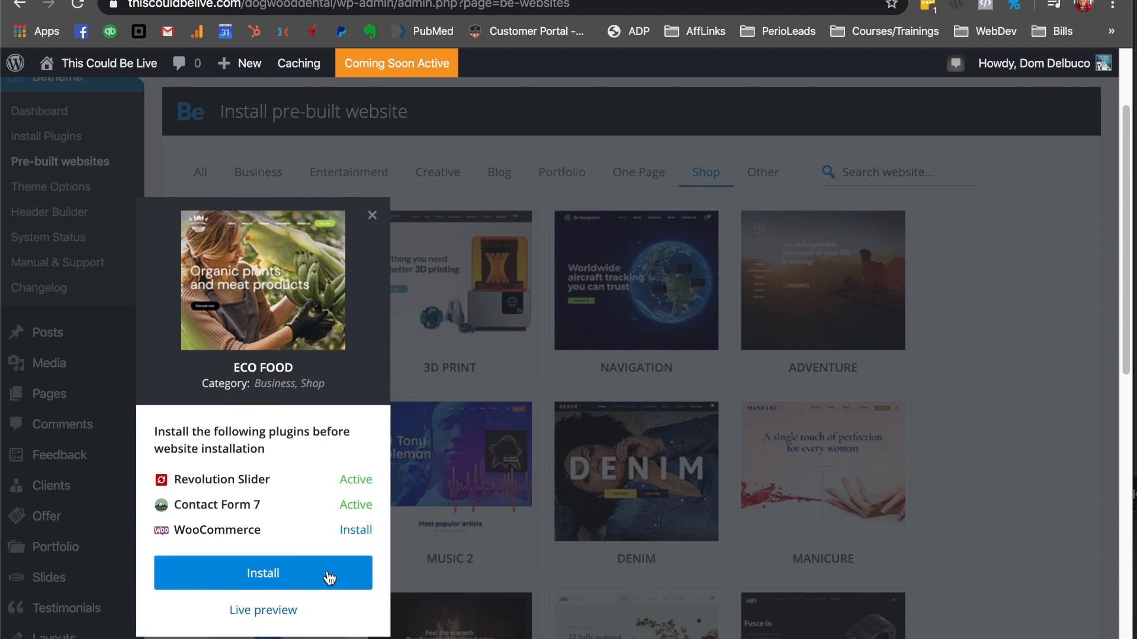
- Follow the install link for the required WooCommerce plugin and view the matching plugins
{"action": "left_click", "coordinate": [356, 533]}
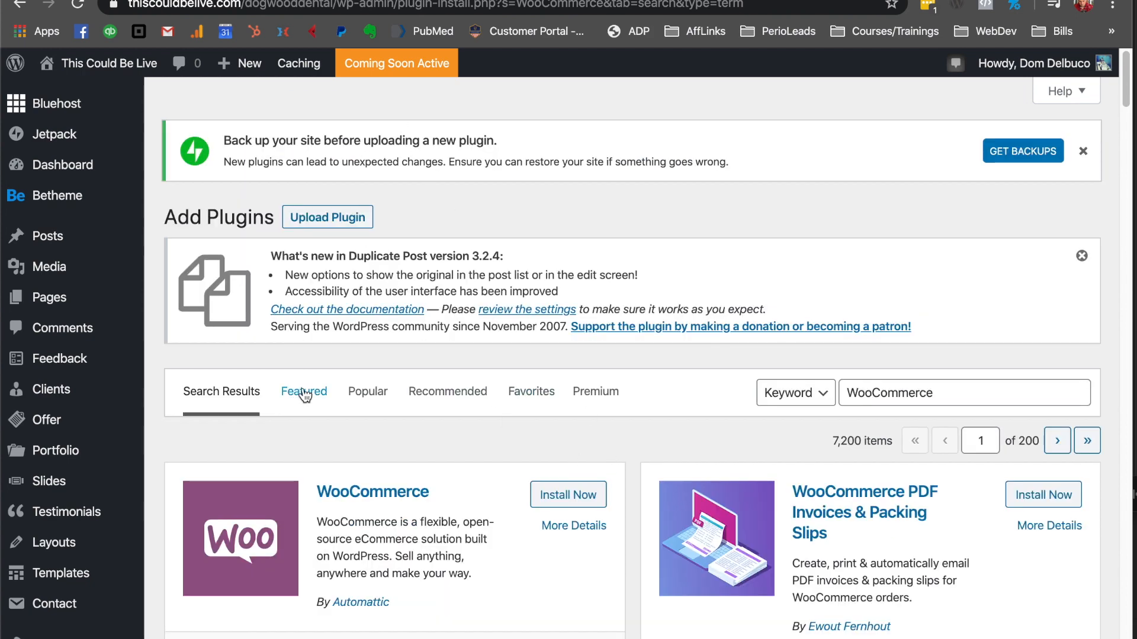
{"action": "scroll", "coordinate": [444, 435], "scroll_direction": "down", "scroll_amount": 2}
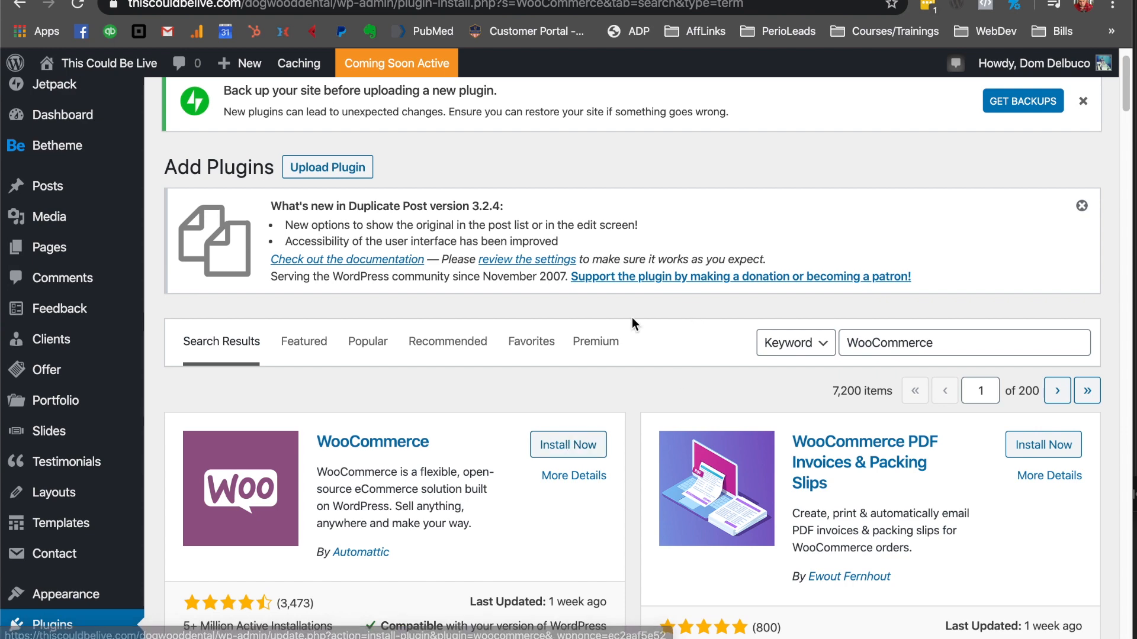
{"action": "scroll", "coordinate": [450, 410], "scroll_direction": "down", "scroll_amount": 3}
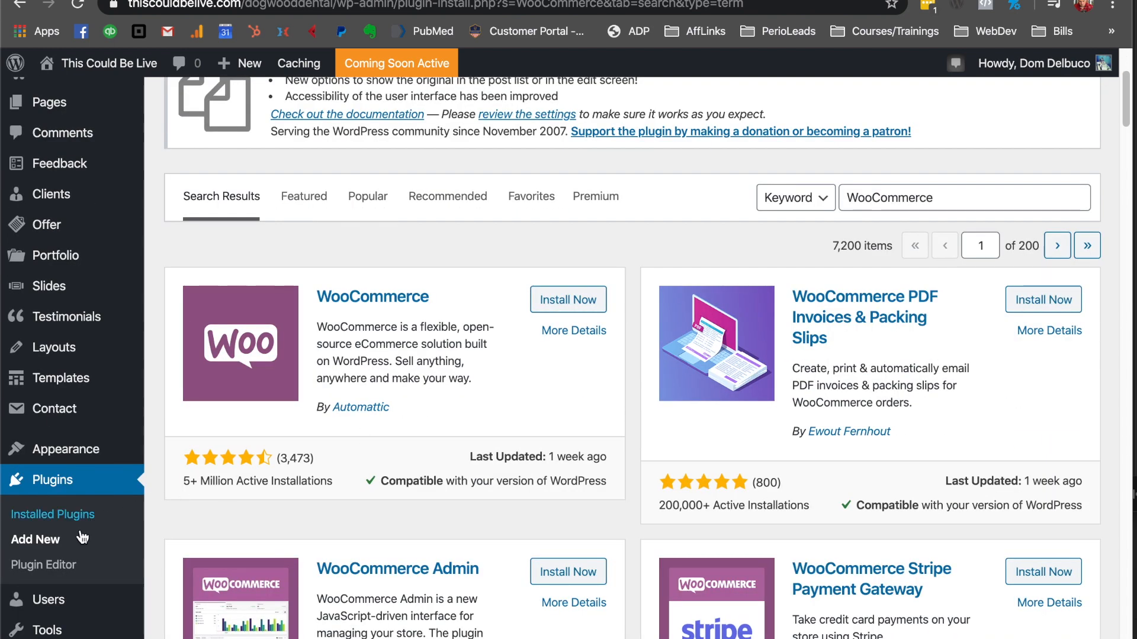
- Open the site's installed plugins and look through the whole list
{"action": "left_click", "coordinate": [56, 491]}
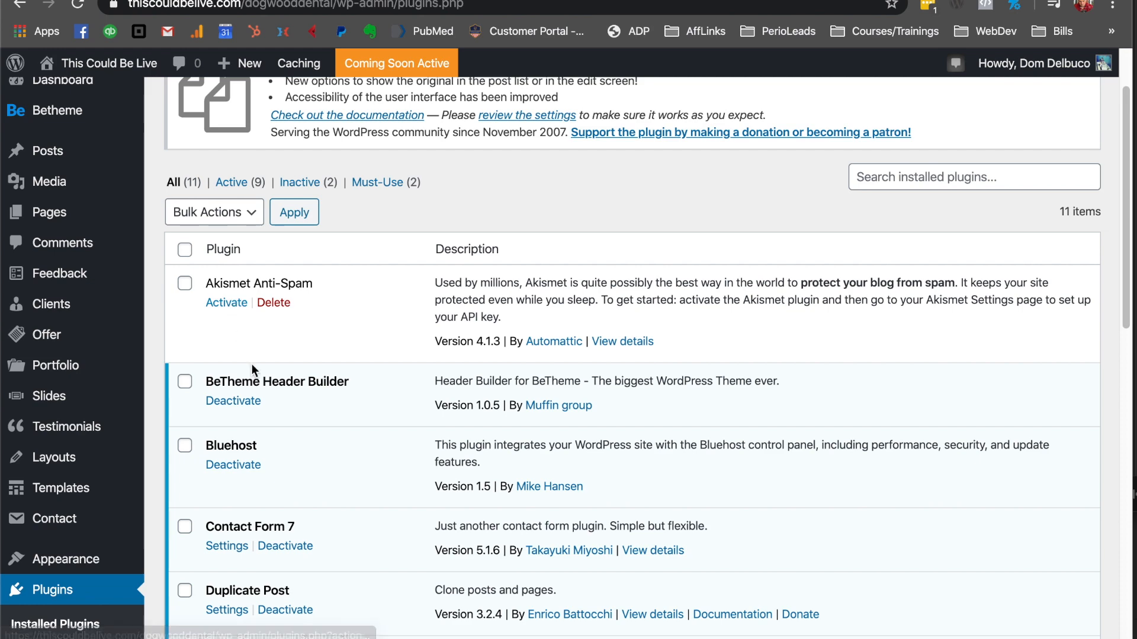
{"action": "scroll", "coordinate": [307, 425], "scroll_direction": "down", "scroll_amount": 3}
{"action": "scroll", "coordinate": [296, 316], "scroll_direction": "up", "scroll_amount": 3}
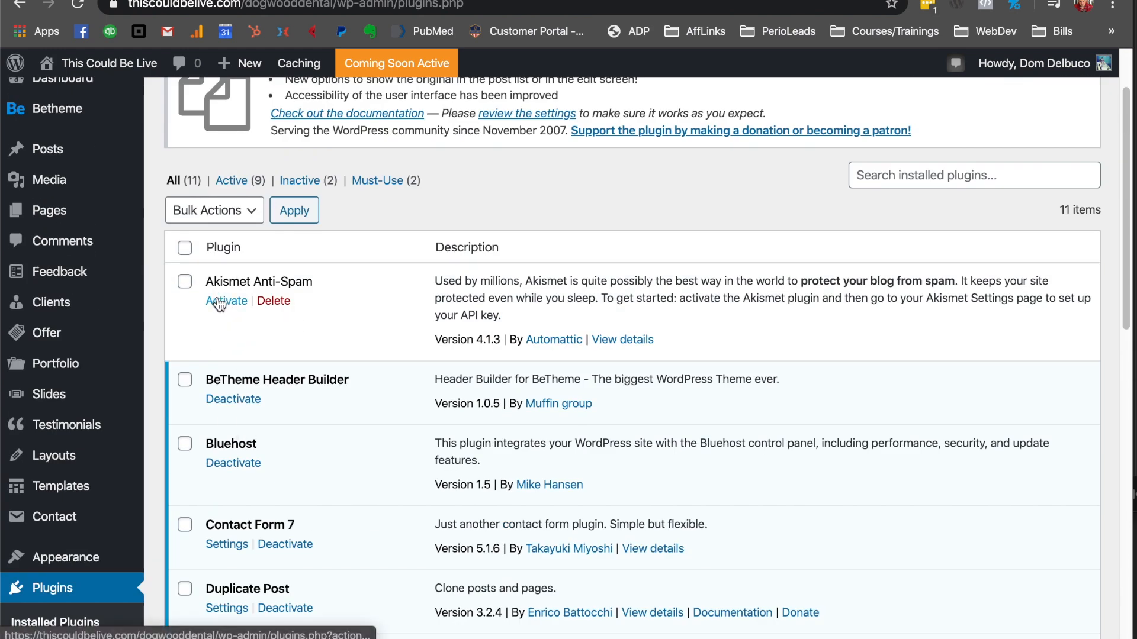
{"action": "scroll", "coordinate": [219, 302], "scroll_direction": "down", "scroll_amount": 6}
{"action": "scroll", "coordinate": [334, 326], "scroll_direction": "down", "scroll_amount": 5}
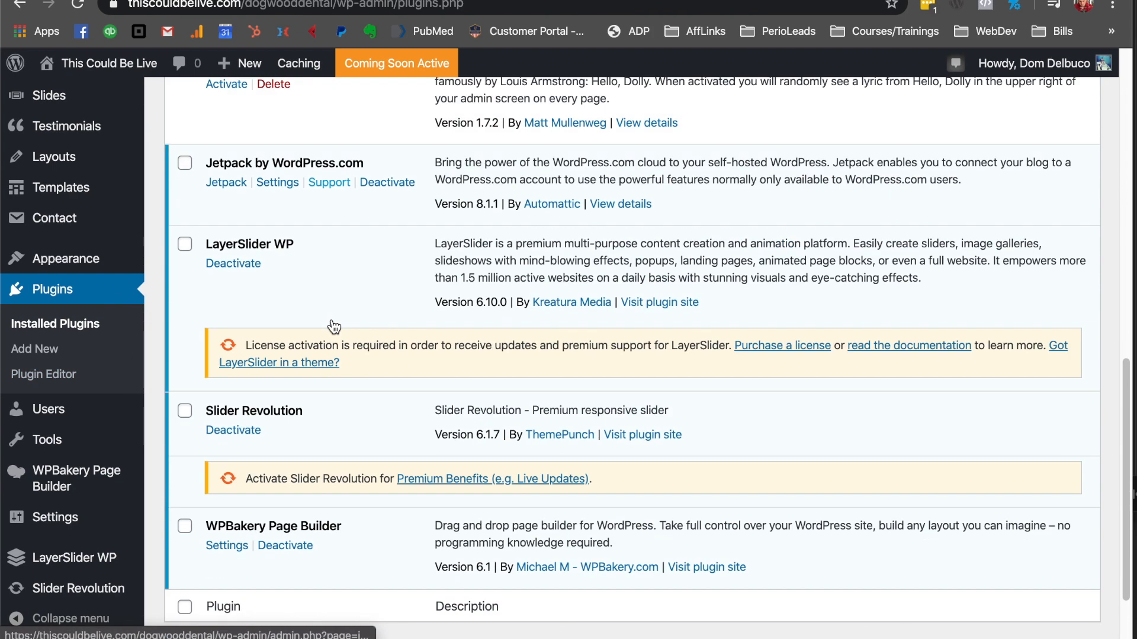
- Return to Betheme's pre-built websites, search them for "dentist" and open the Dentist 3 design
{"action": "scroll", "coordinate": [364, 405], "scroll_direction": "up", "scroll_amount": 11}
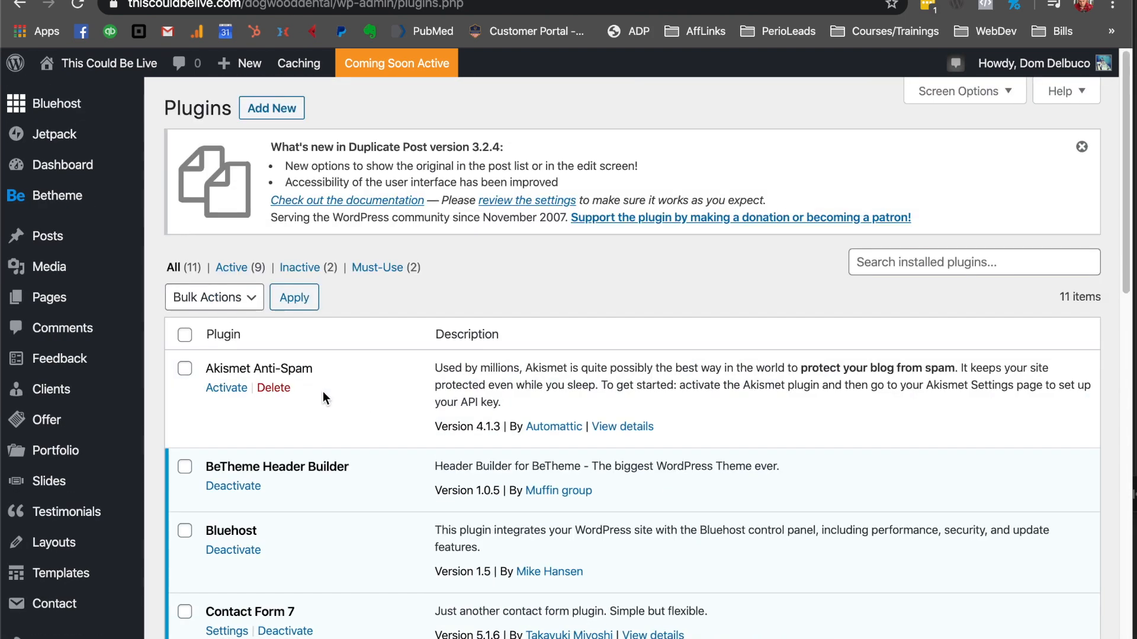
{"action": "mouse_move", "coordinate": [54, 195]}
{"action": "left_click", "coordinate": [238, 249]}
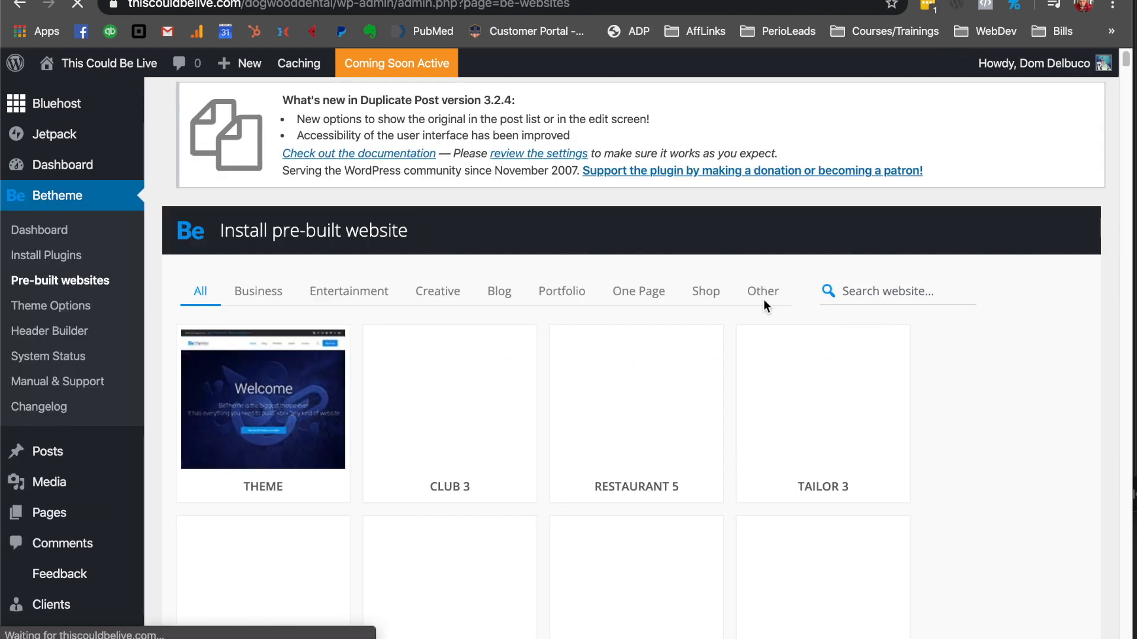
{"action": "left_click", "coordinate": [698, 299]}
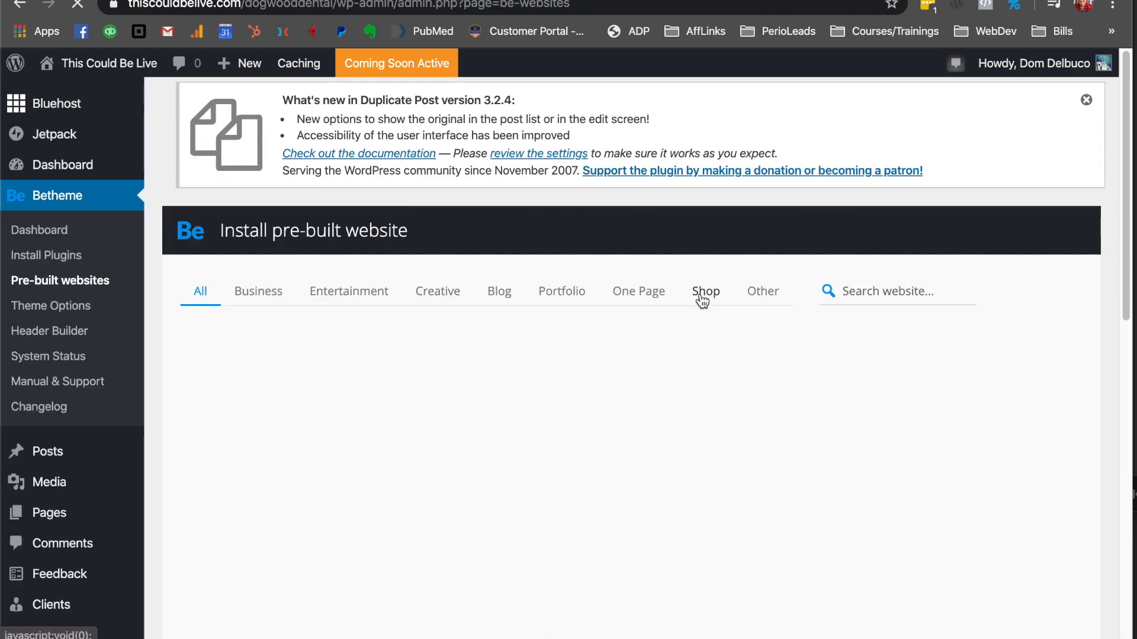
{"action": "mouse_move", "coordinate": [302, 394]}
{"action": "scroll", "coordinate": [303, 390], "scroll_direction": "down", "scroll_amount": 2}
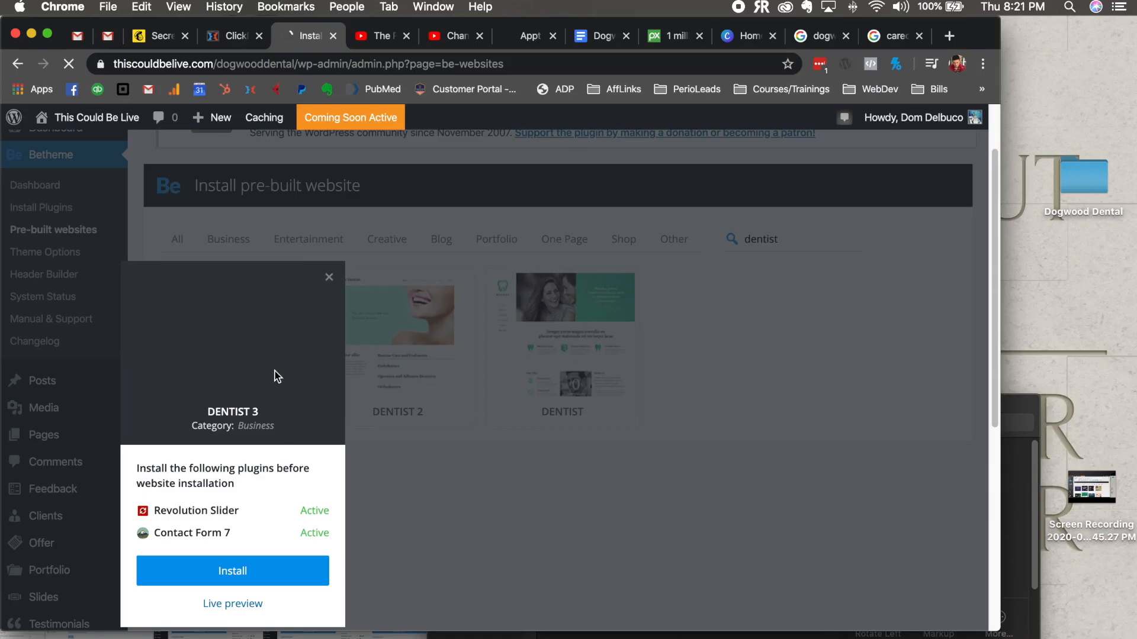
- Install Dentist 3 as a complete pre-built website with media and the Revolution Slider demo, continuing past the database reset recommendation
{"action": "scroll", "coordinate": [267, 325], "scroll_direction": "down", "scroll_amount": 1}
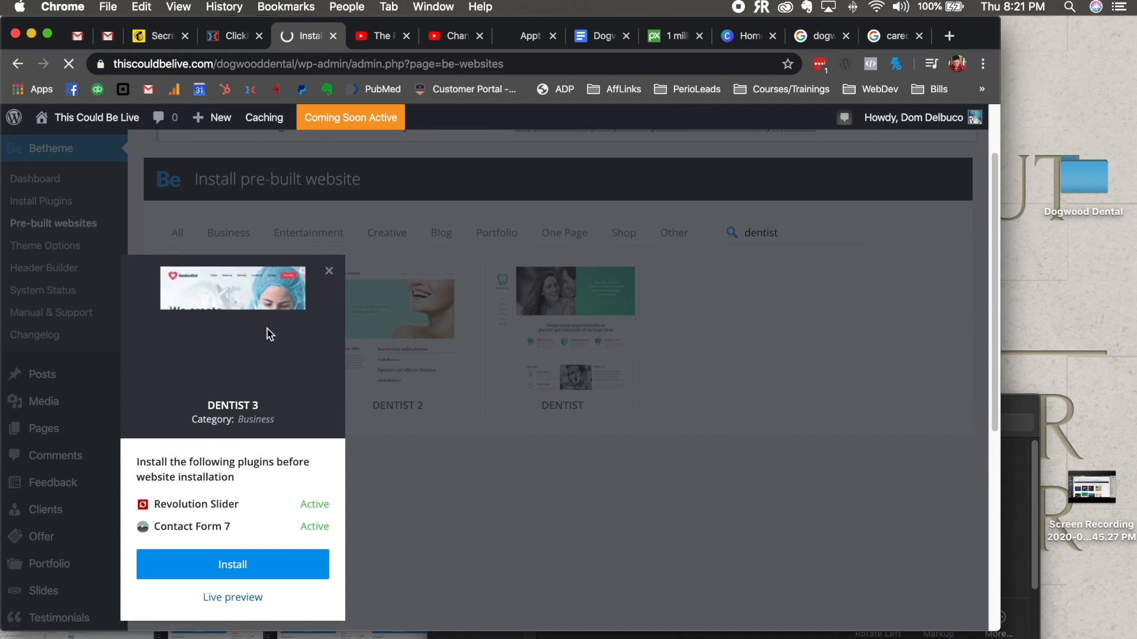
{"action": "left_click", "coordinate": [270, 568]}
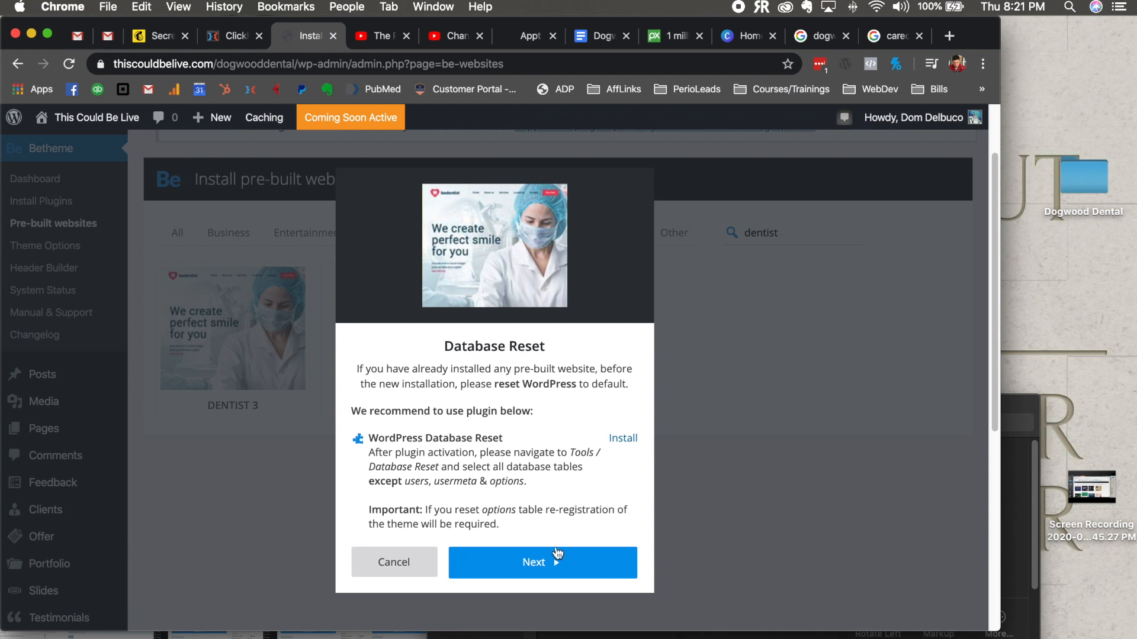
{"action": "left_click", "coordinate": [548, 567]}
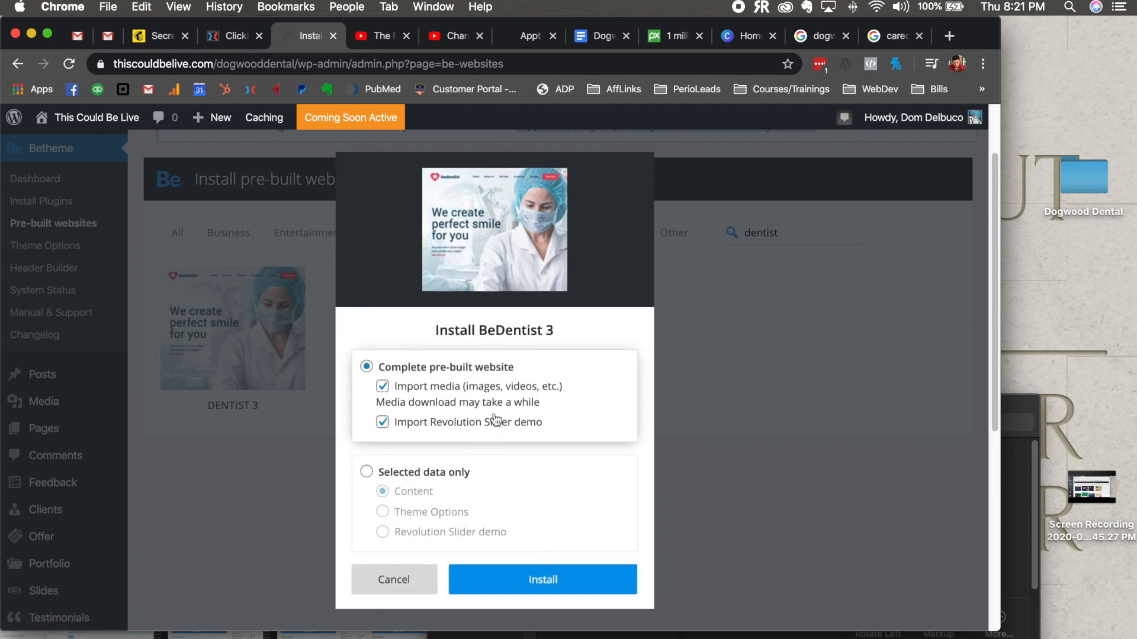
{"action": "left_click", "coordinate": [543, 581]}
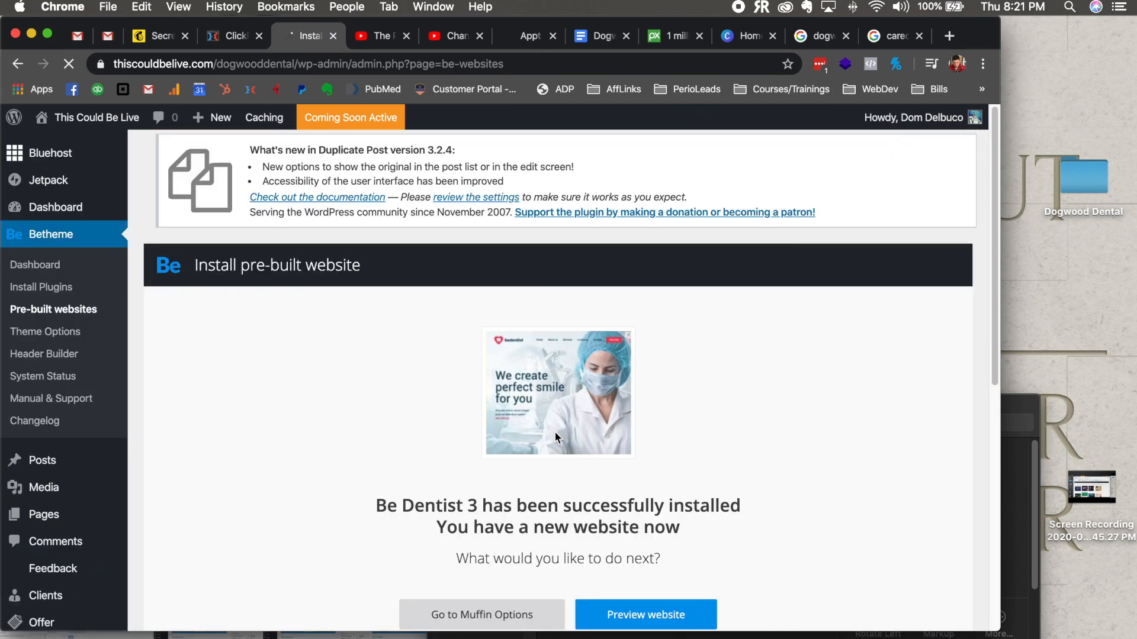
- Preview the newly installed dentist website and look through its home page, ending back at the hero section
{"action": "scroll", "coordinate": [510, 455], "scroll_direction": "down", "scroll_amount": 1}
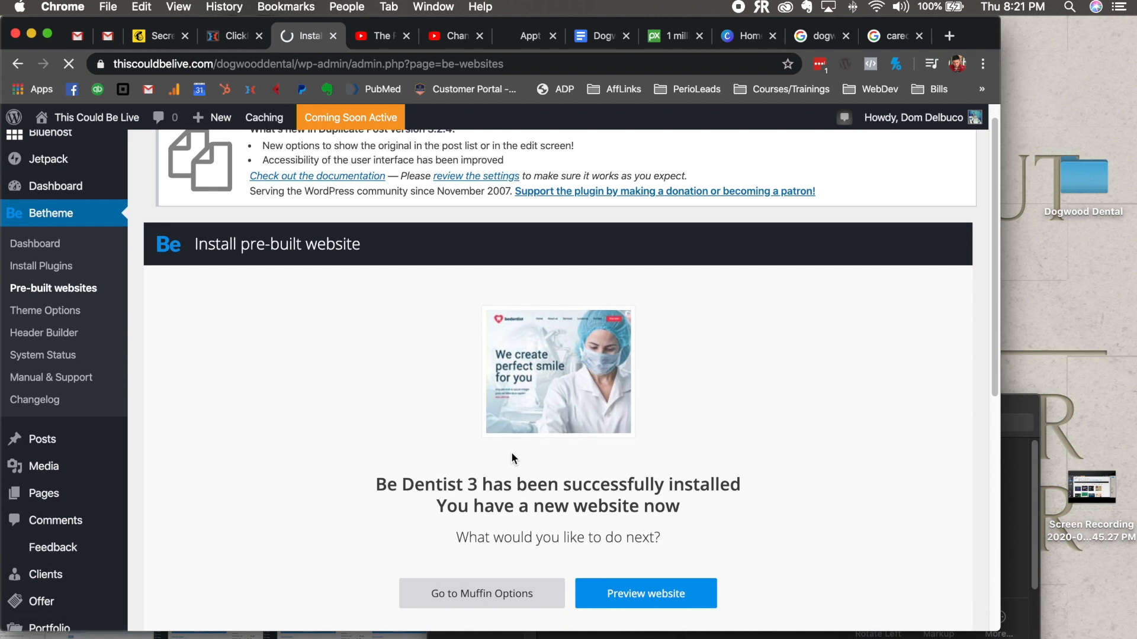
{"action": "scroll", "coordinate": [509, 461], "scroll_direction": "down", "scroll_amount": 2}
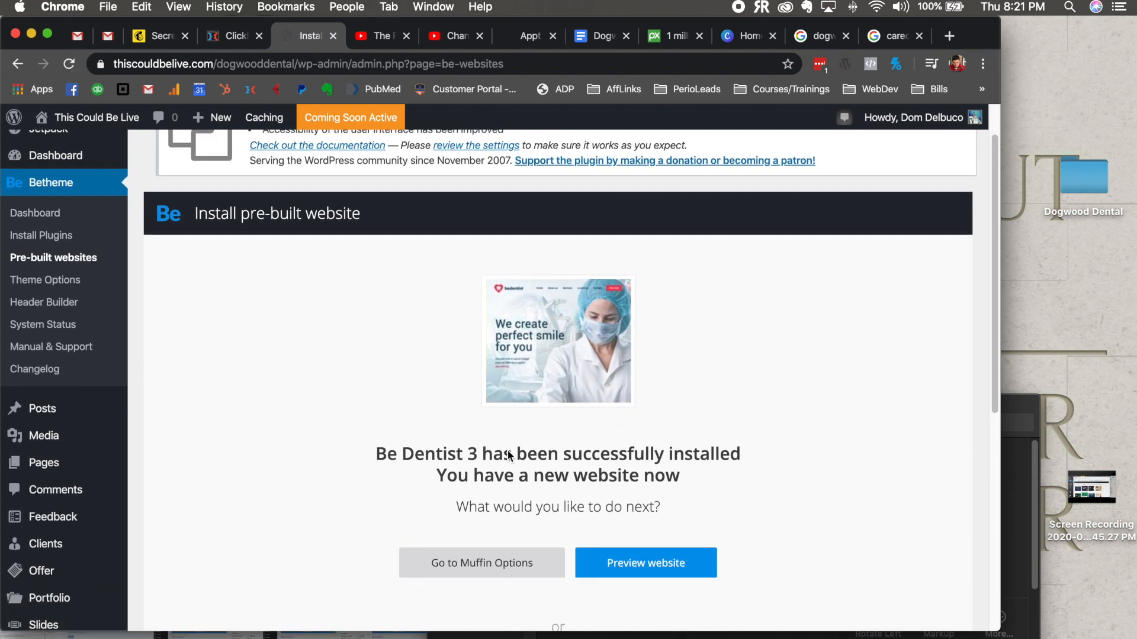
{"action": "left_click", "coordinate": [616, 562]}
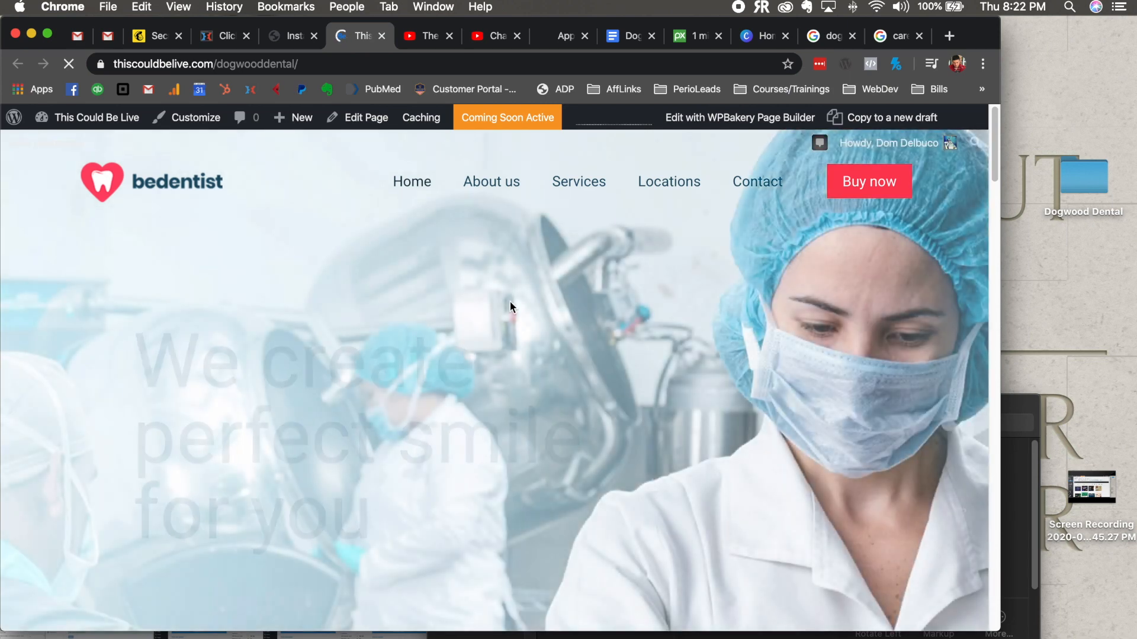
{"action": "scroll", "coordinate": [307, 297], "scroll_direction": "down", "scroll_amount": 15}
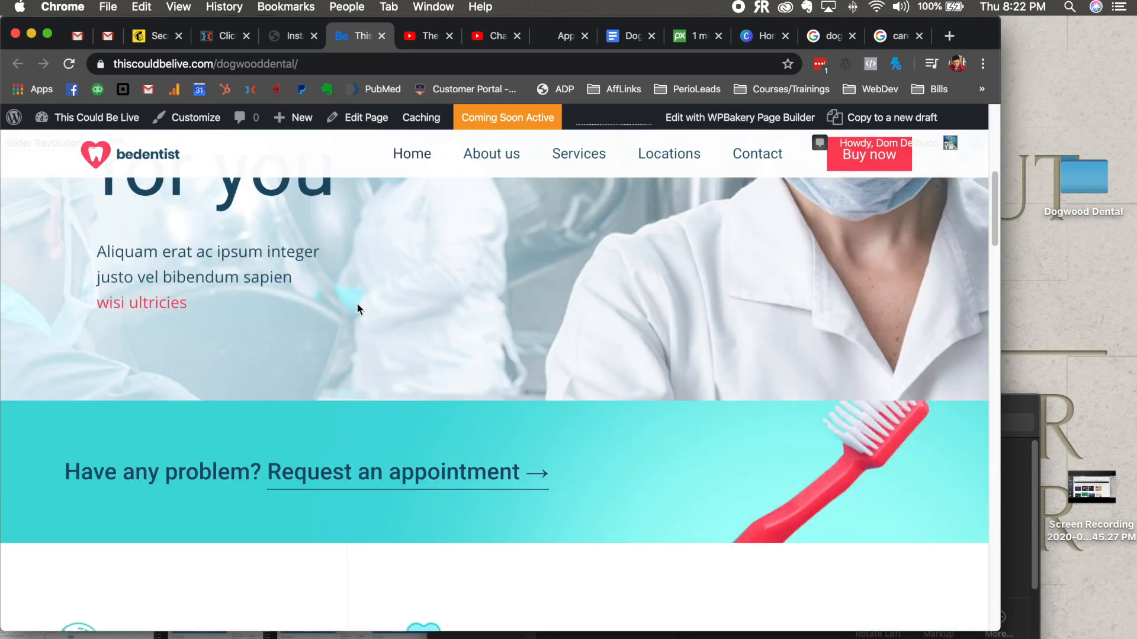
{"action": "scroll", "coordinate": [460, 314], "scroll_direction": "down", "scroll_amount": 15}
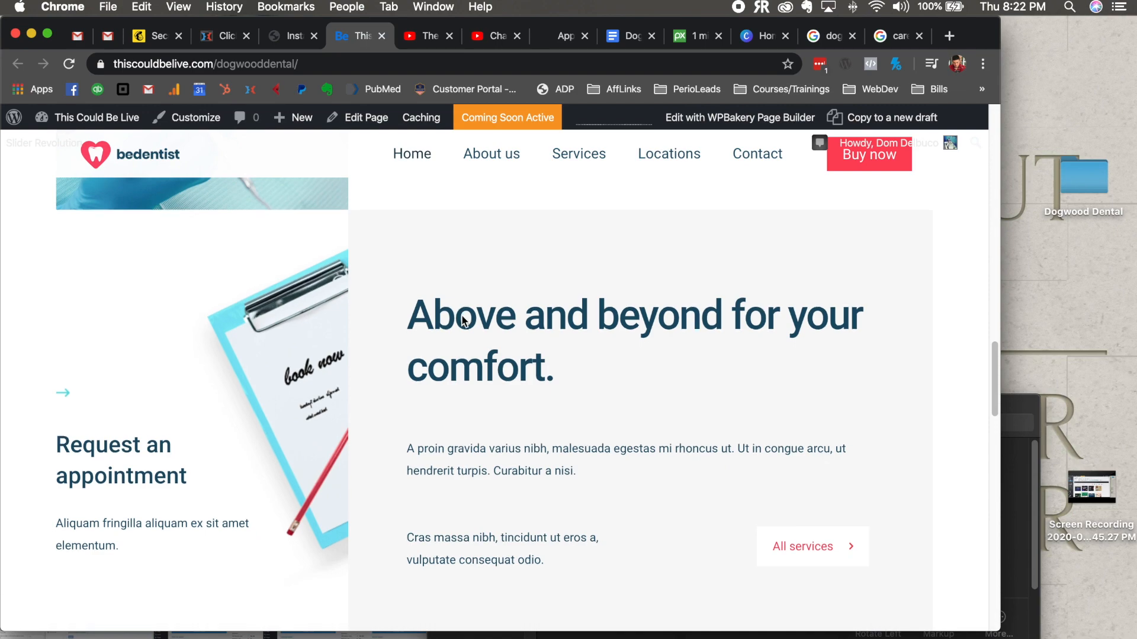
{"action": "scroll", "coordinate": [570, 370], "scroll_direction": "up", "scroll_amount": 15}
{"action": "scroll", "coordinate": [571, 364], "scroll_direction": "up", "scroll_amount": 8}
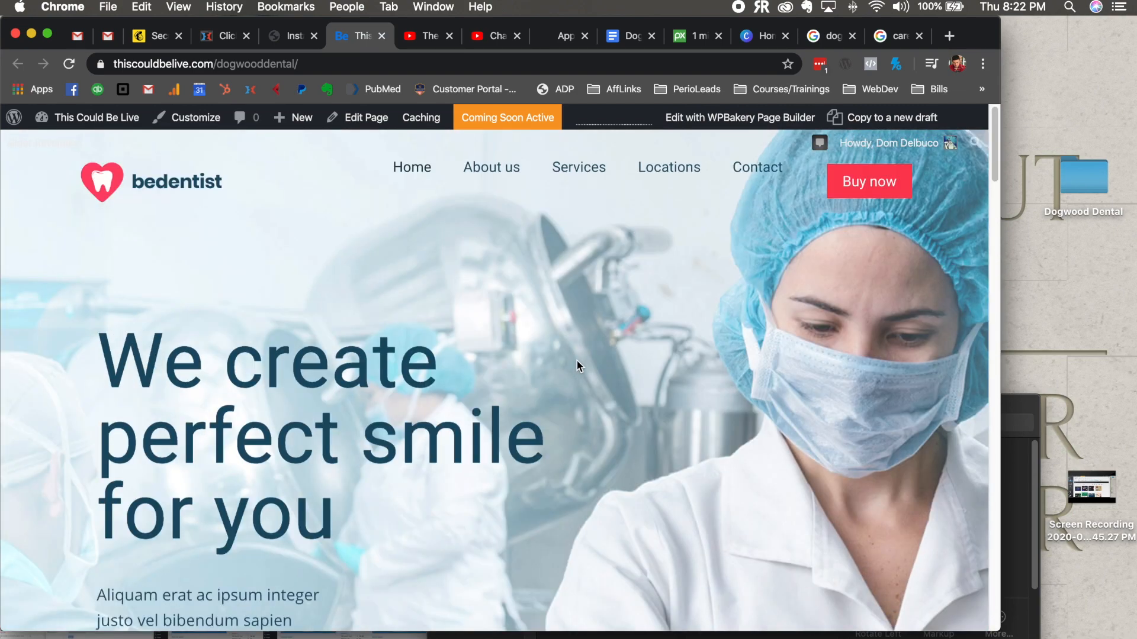